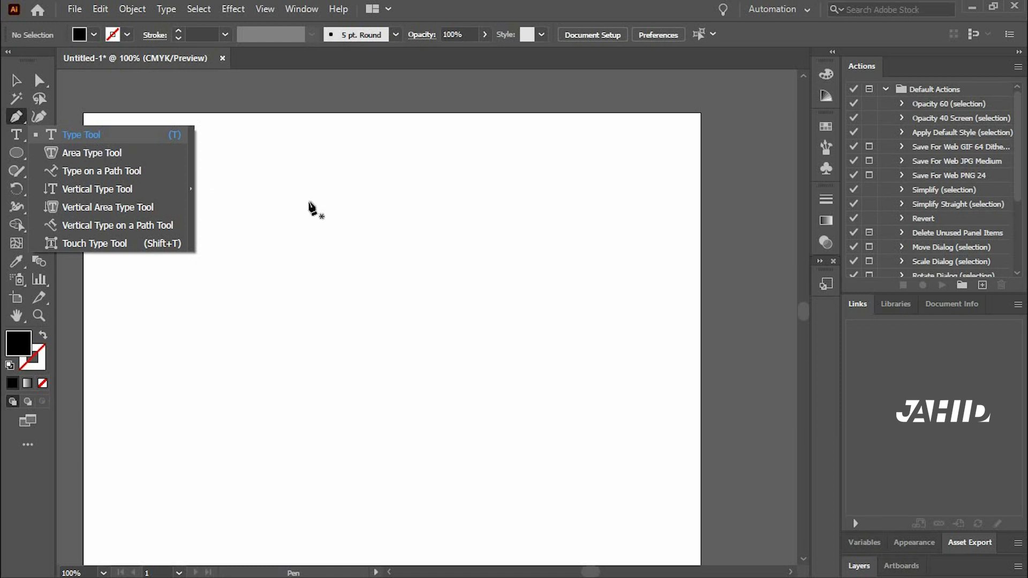
# Step: Place a line of point type with the placeholder text "Lorem ipsum" in the upper part of the artboard
pyautogui.click(104, 138)
pyautogui.click(267, 223)
pyautogui.click(17, 81)
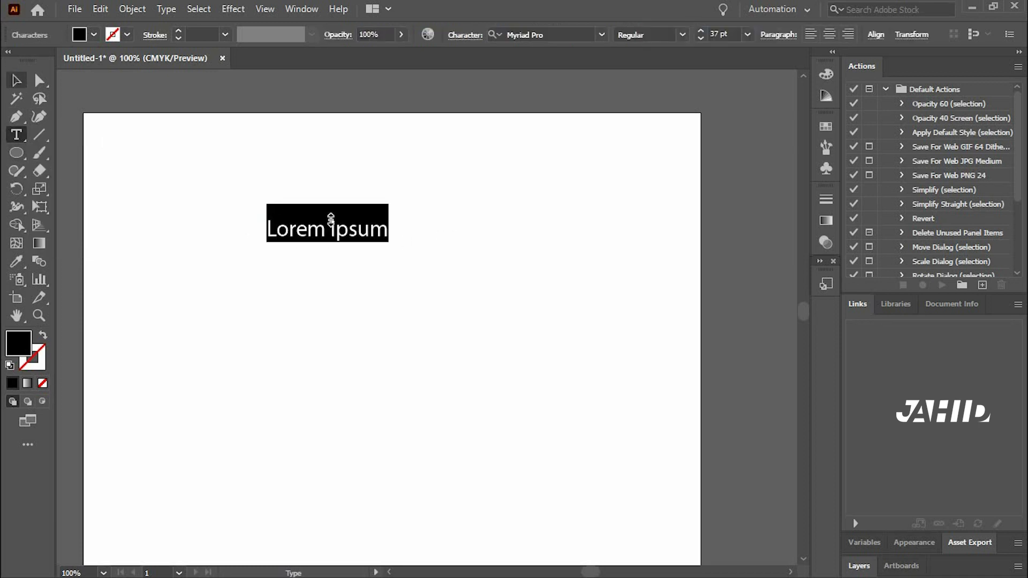
pyautogui.click(330, 273)
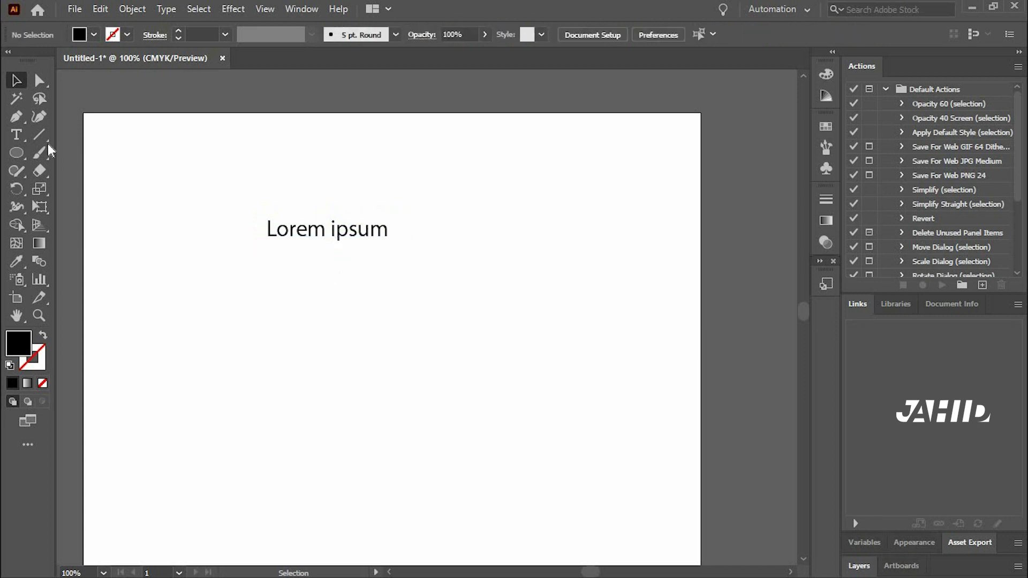
# Step: Create a rectangular text area filled with placeholder text directly below the "Lorem ipsum" line
pyautogui.rightClick(16, 137)
pyautogui.click(80, 140)
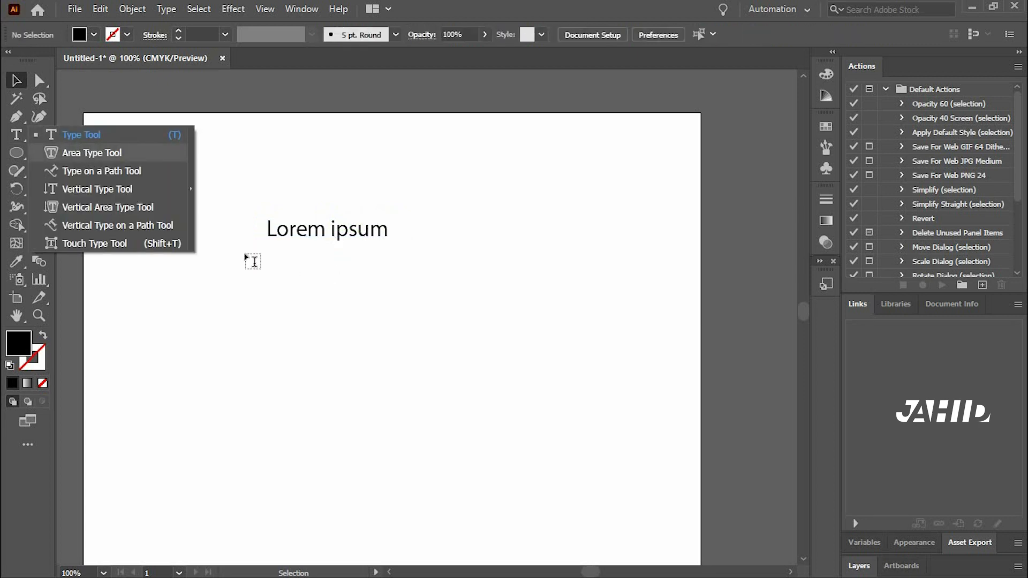
pyautogui.moveTo(266, 256); pyautogui.dragTo(564, 403)
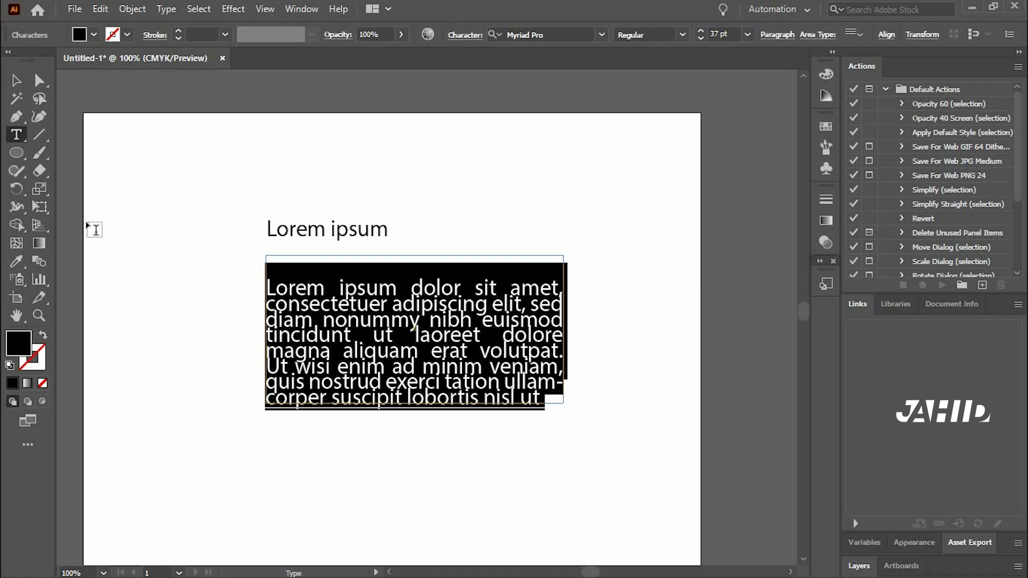
pyautogui.click(16, 83)
pyautogui.press('Escape')
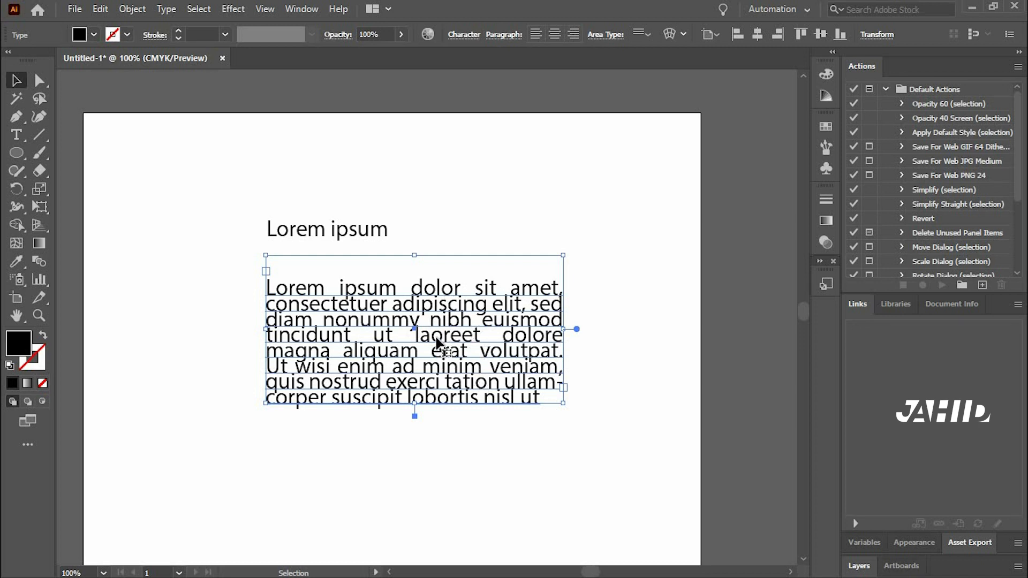
# Step: Show the Character settings as a floating panel and place it beside the paragraph
pyautogui.click(444, 245)
pyautogui.click(444, 251)
pyautogui.click(464, 36)
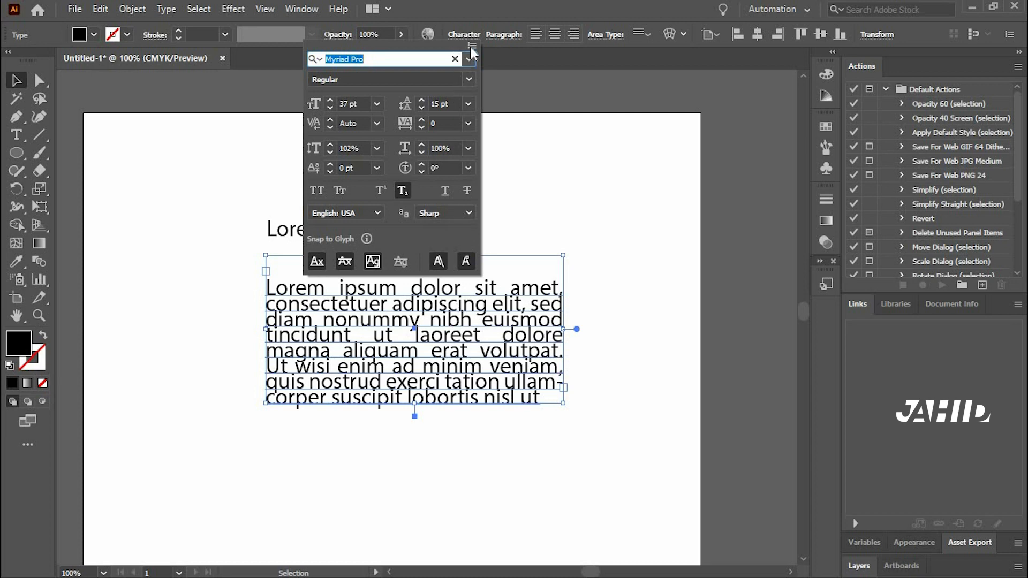
pyautogui.click(309, 10)
pyautogui.click(308, 9)
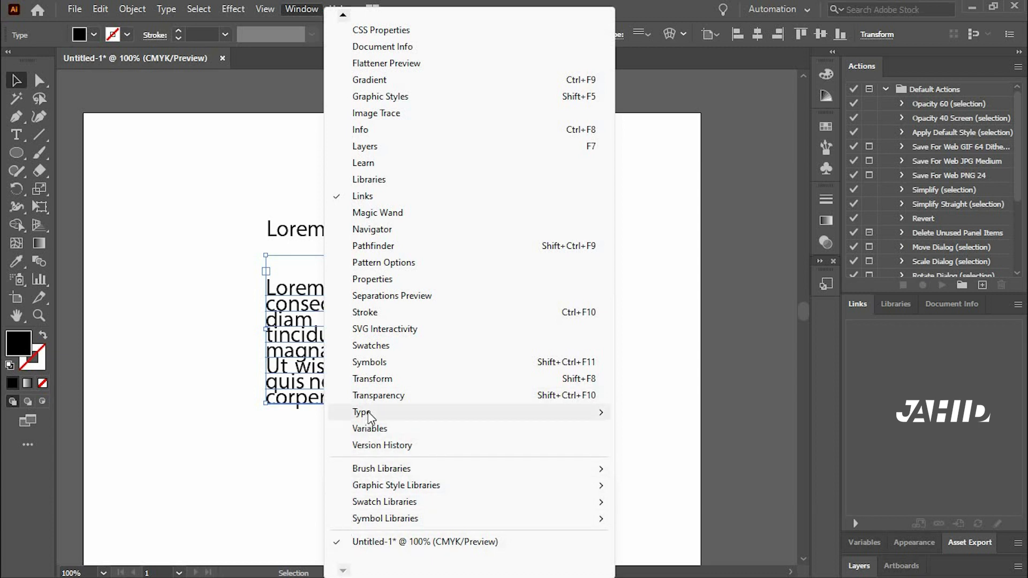
pyautogui.moveTo(401, 415)
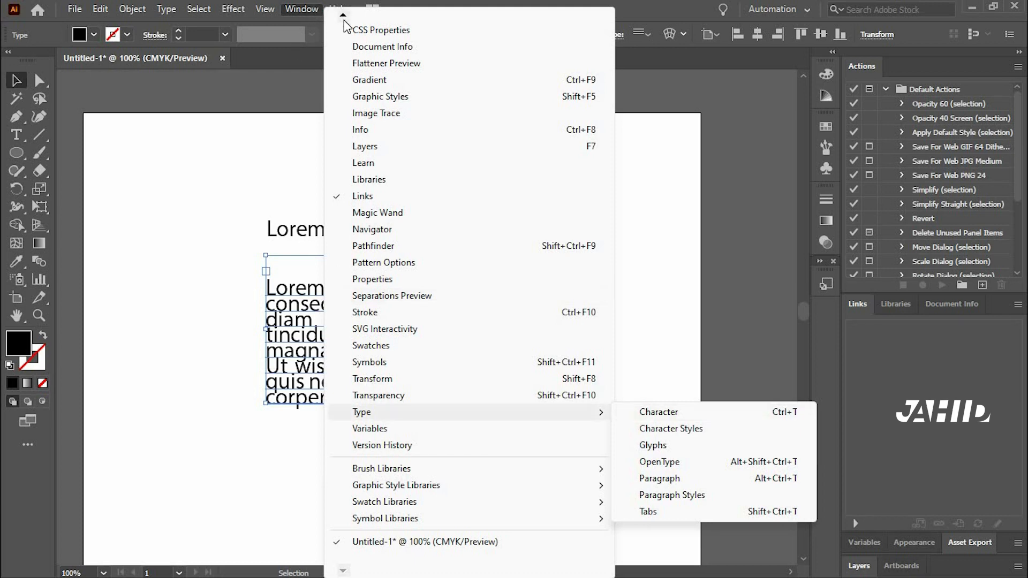
pyautogui.click(333, 11)
pyautogui.click(311, 10)
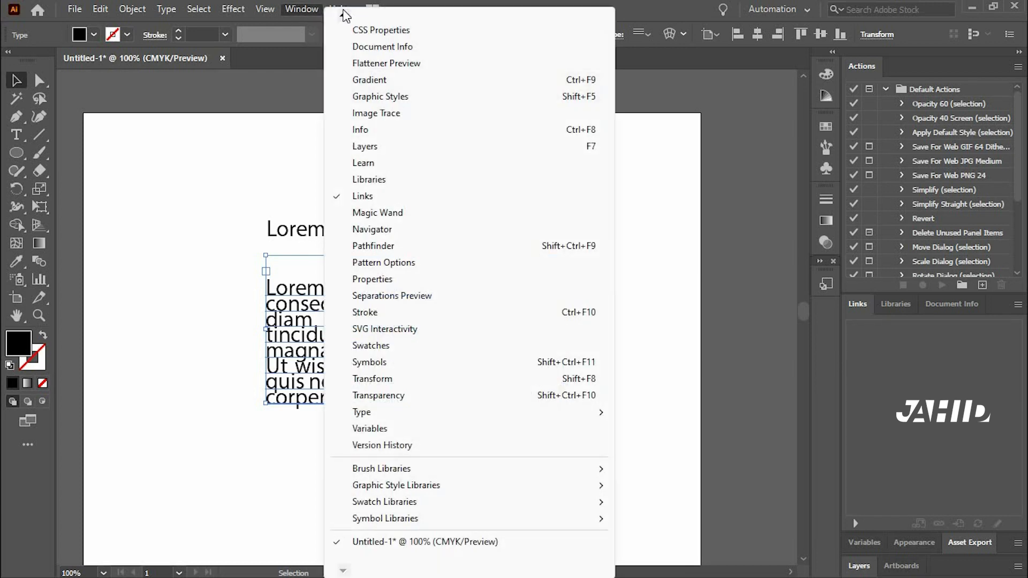
pyautogui.moveTo(346, 16)
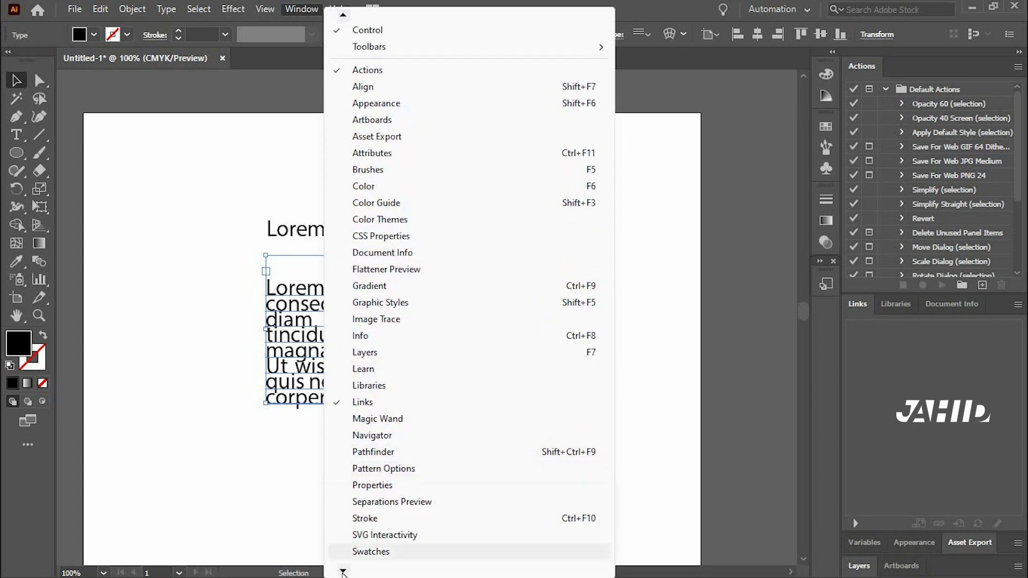
pyautogui.moveTo(343, 572)
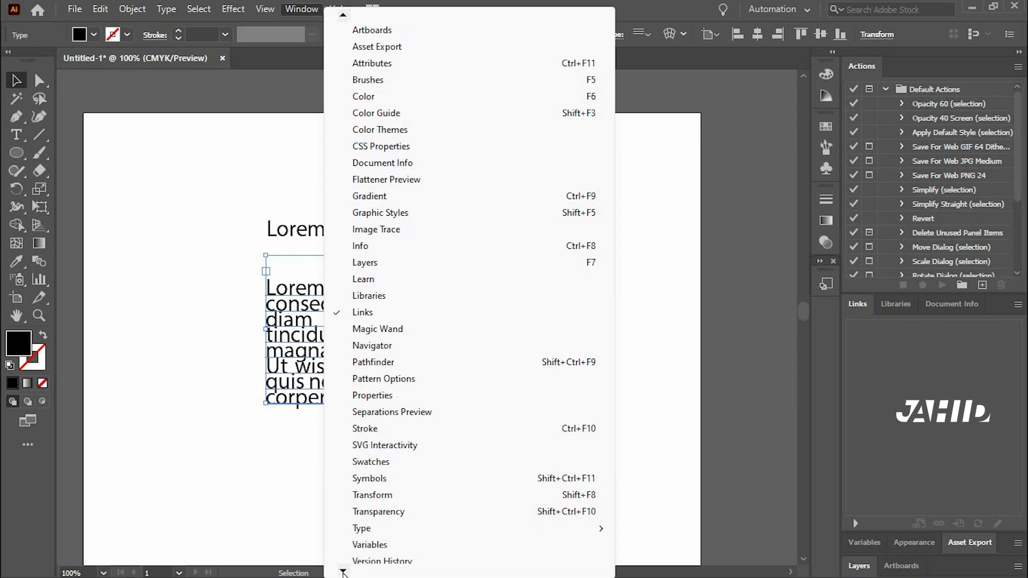
pyautogui.moveTo(440, 467)
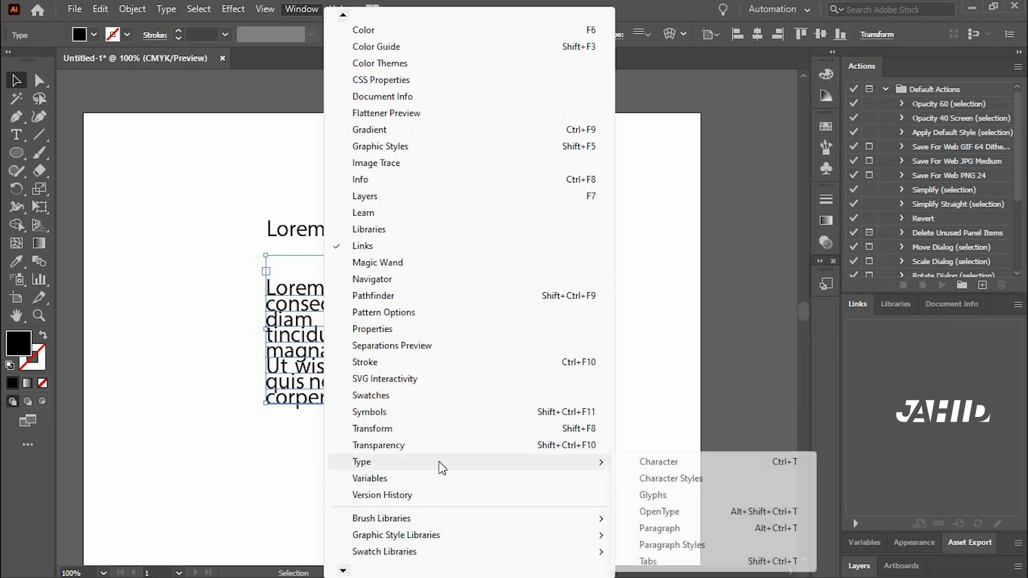
pyautogui.click(659, 464)
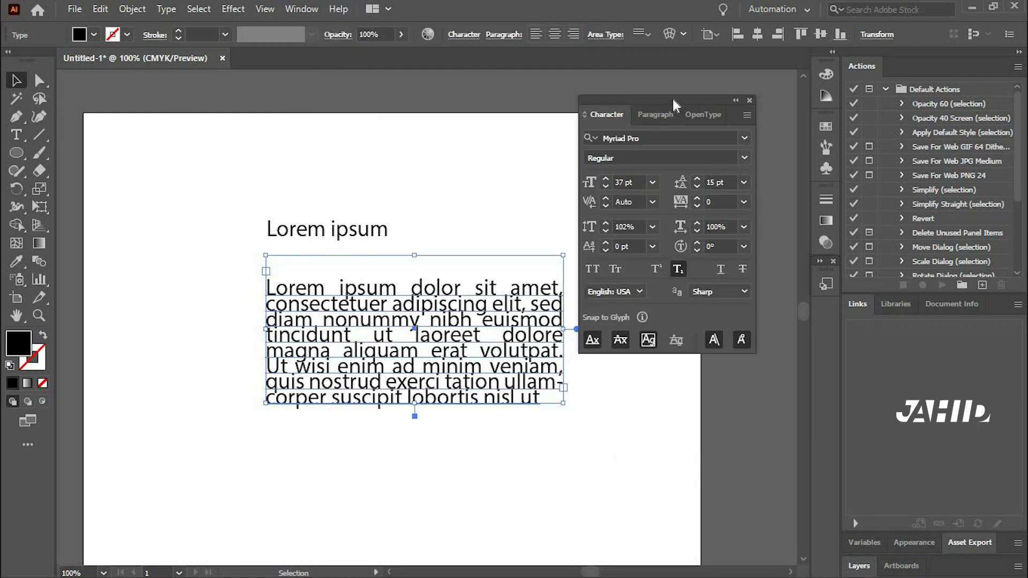
pyautogui.moveTo(666, 100); pyautogui.dragTo(679, 118)
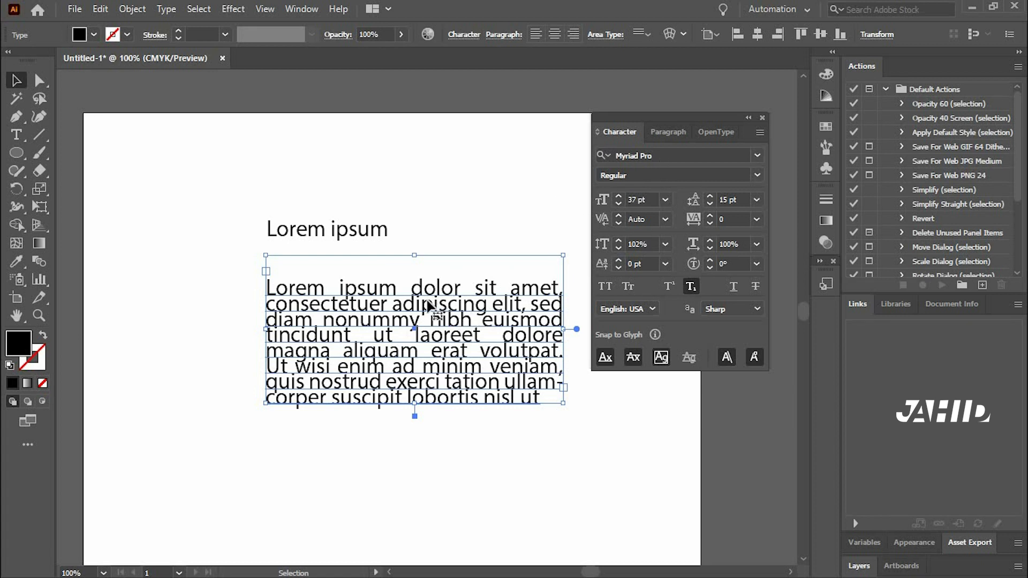
# Step: Set the paragraph's font to Arial and its font size to 30 pt
pyautogui.click(722, 156)
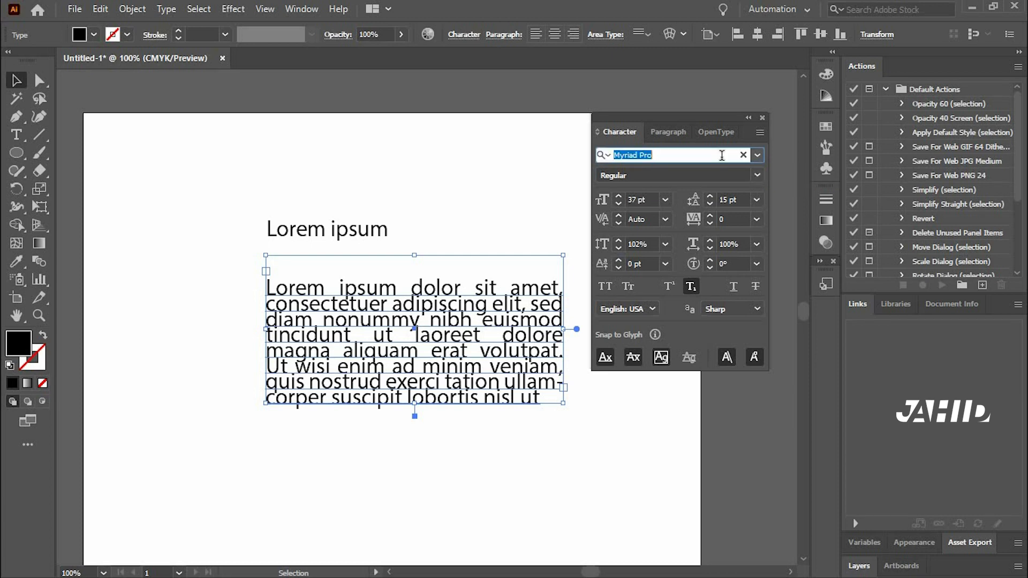
pyautogui.write('arial')
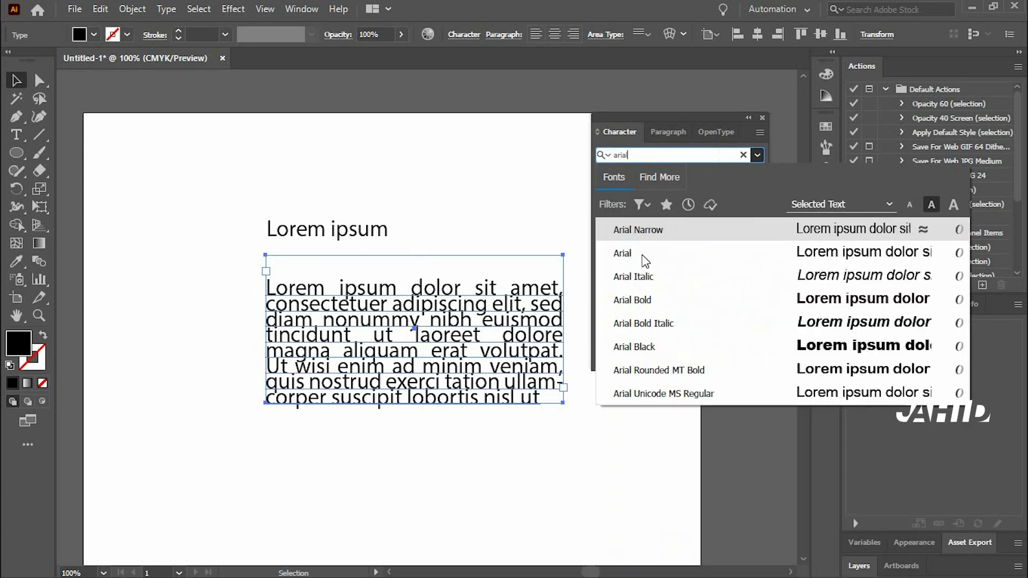
pyautogui.click(638, 258)
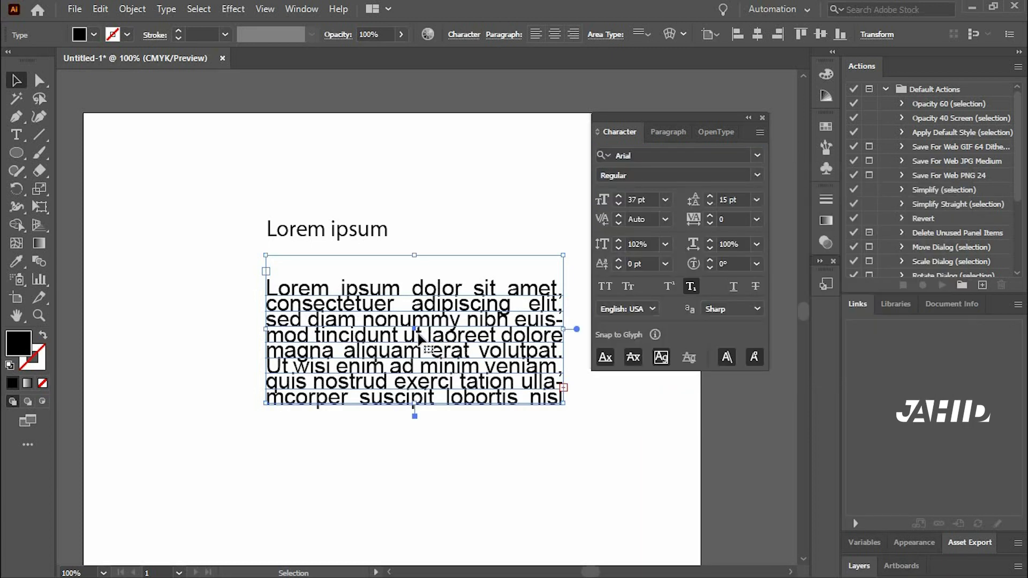
pyautogui.click(619, 204)
pyautogui.click(619, 204)
pyautogui.click(619, 204)
pyautogui.click(619, 204)
pyautogui.click(619, 204)
pyautogui.click(619, 204)
pyautogui.click(619, 204)
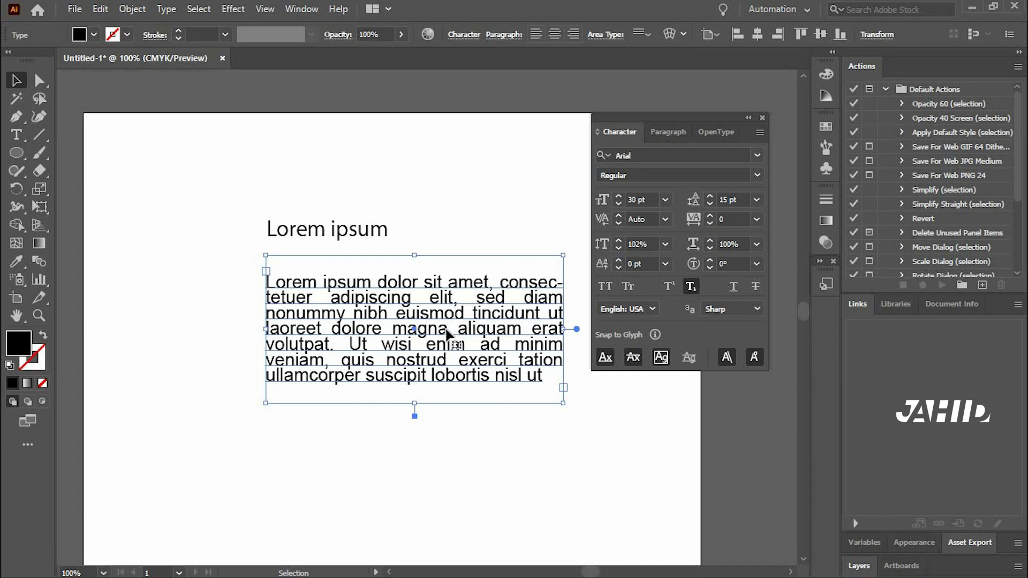
# Step: Try Auto leading on the paragraph and adjust the leading value in single increments
pyautogui.click(756, 200)
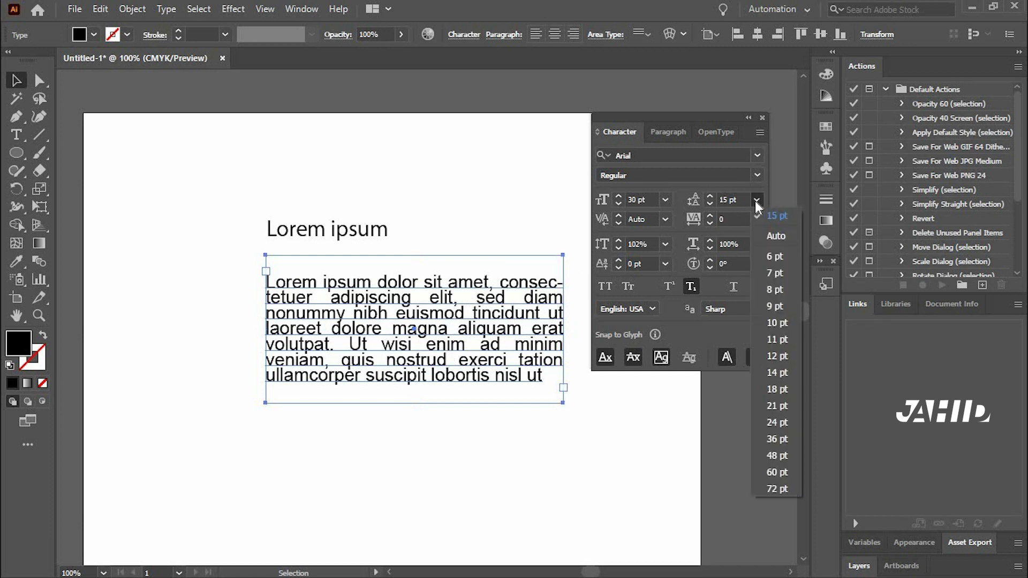
pyautogui.click(770, 236)
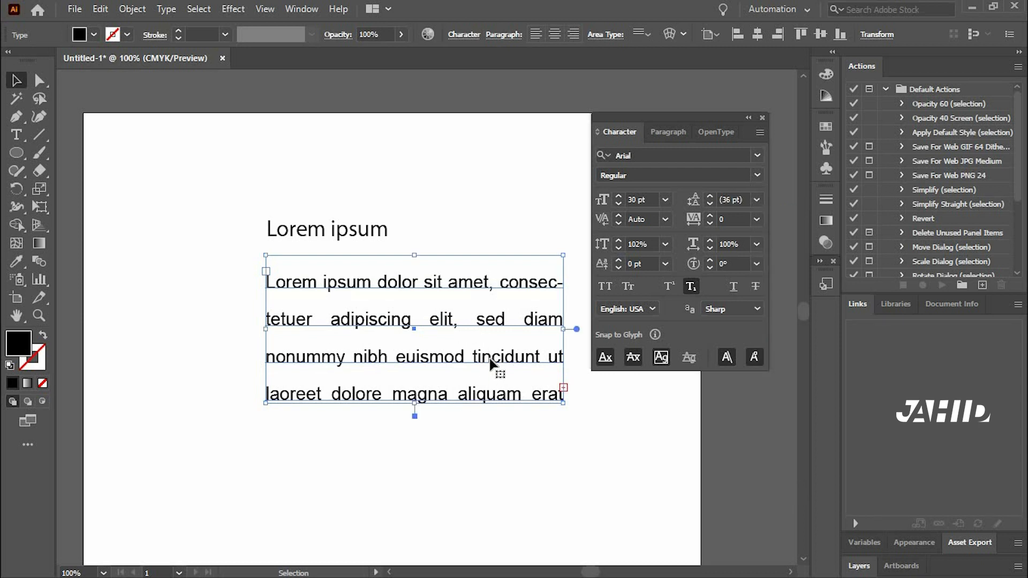
pyautogui.click(709, 203)
pyautogui.click(710, 203)
pyautogui.click(710, 203)
pyautogui.click(710, 203)
pyautogui.click(710, 203)
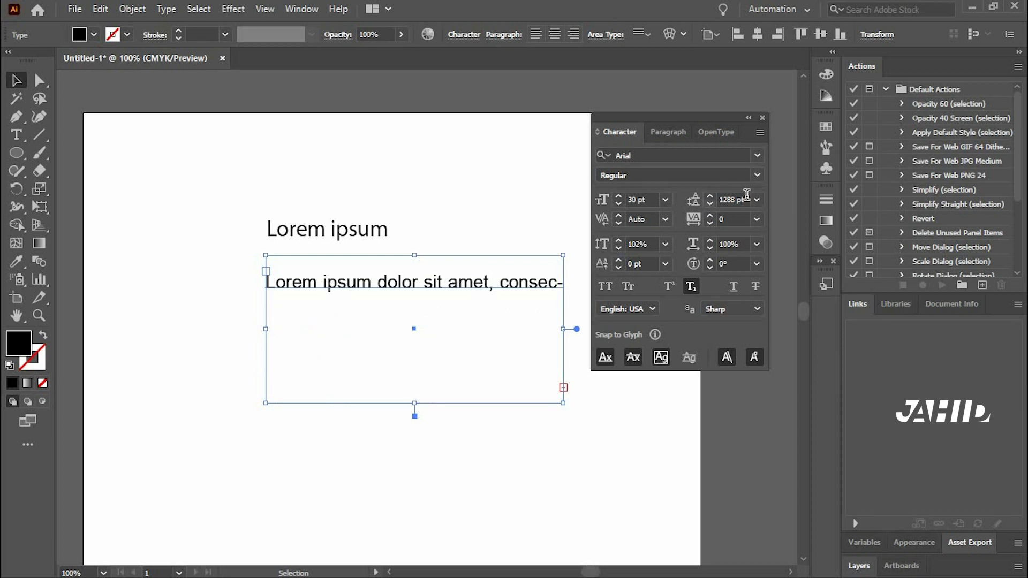
# Step: Set the paragraph's leading to 24 pt and its font size to 26 pt
pyautogui.click(756, 201)
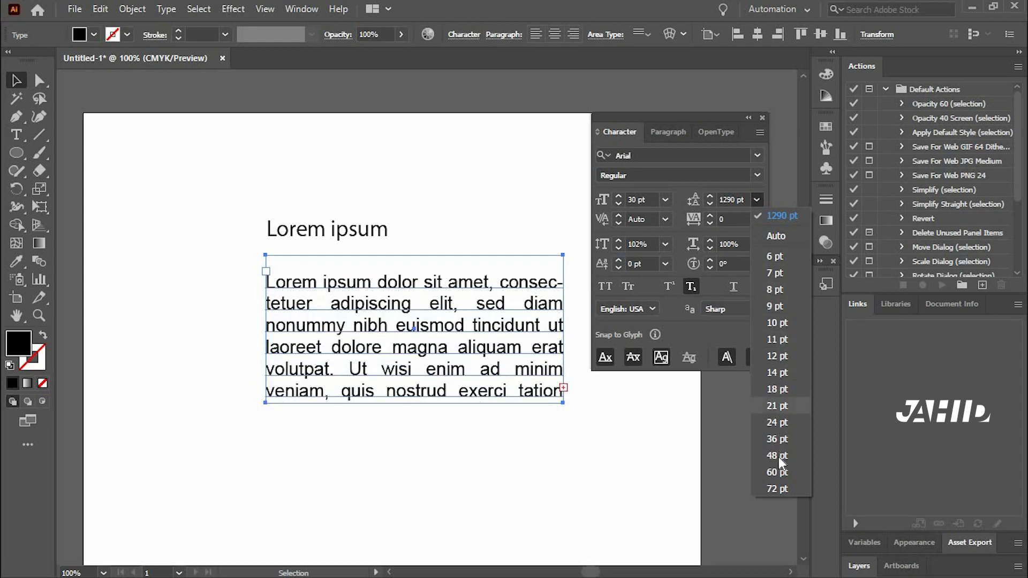
pyautogui.click(784, 424)
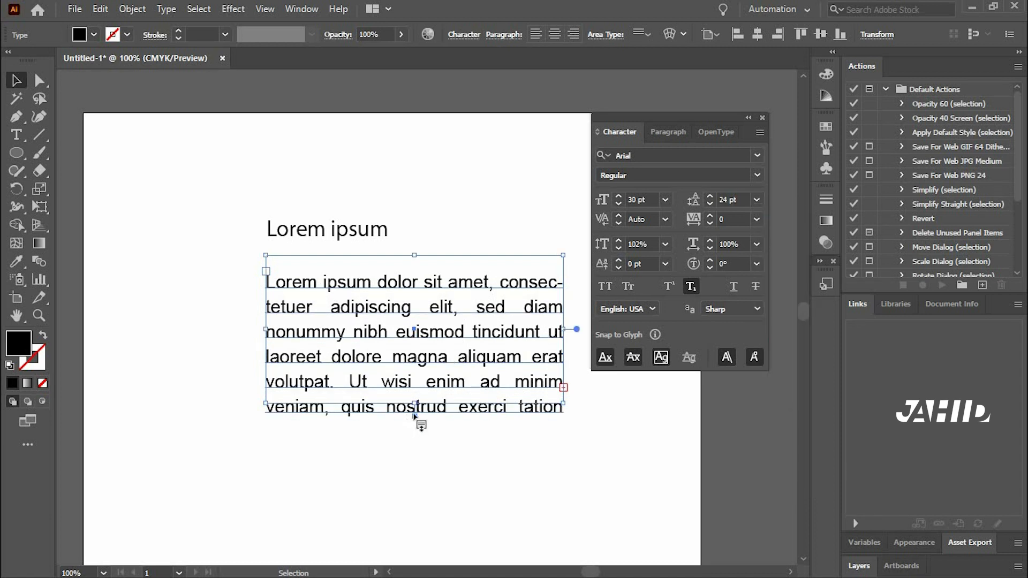
pyautogui.click(618, 204)
pyautogui.click(618, 203)
pyautogui.click(618, 203)
pyautogui.click(618, 204)
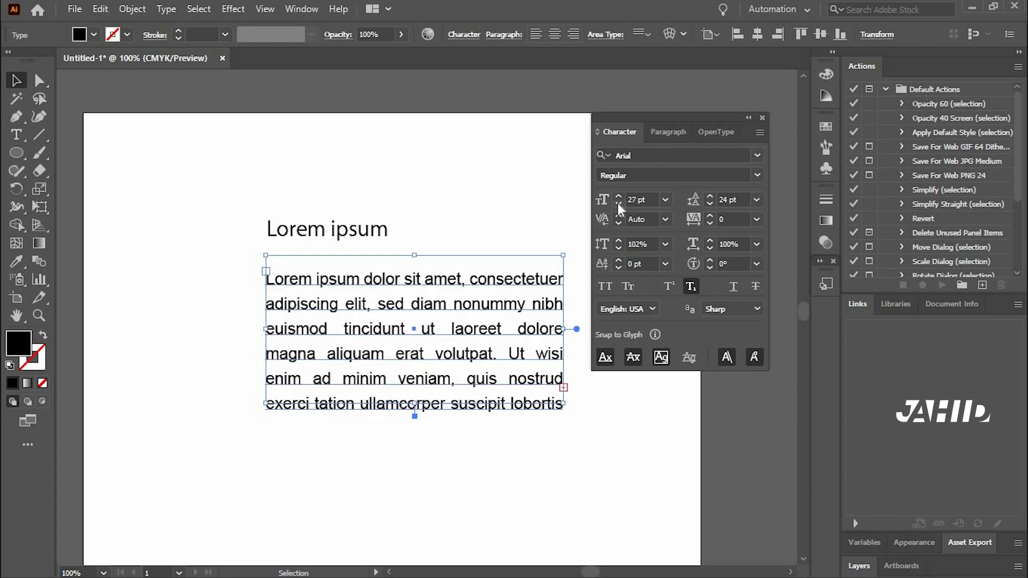
pyautogui.click(618, 203)
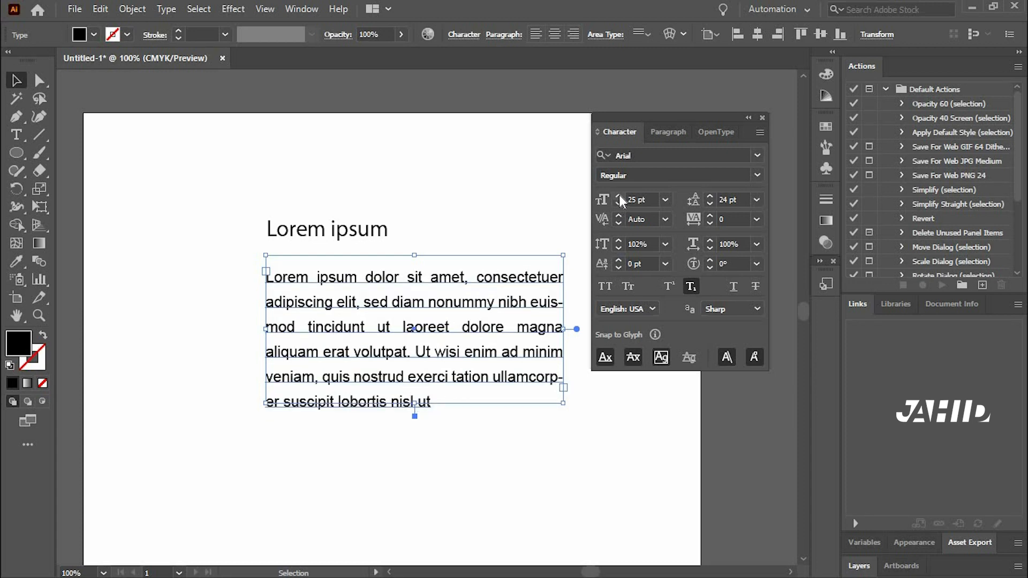
pyautogui.click(619, 196)
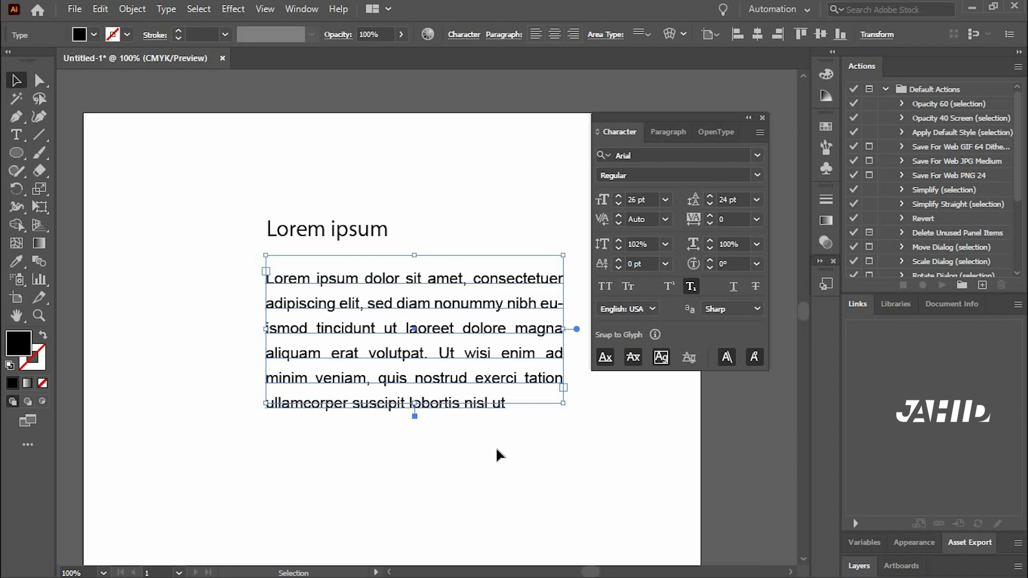
# Step: Insert a line break before the hyphenated word "euismod" so it starts whole on the paragraph's third line
pyautogui.click(496, 449)
pyautogui.moveTo(255, 255)
pyautogui.mouseDown()
pyautogui.moveTo(216, 257)
pyautogui.moveTo(610, 458)
pyautogui.mouseUp()
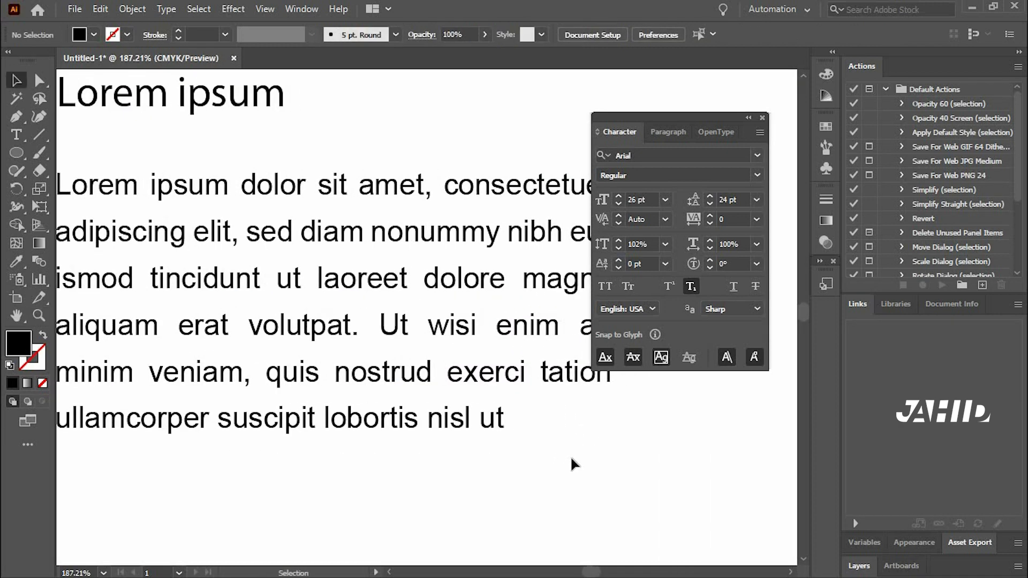
pyautogui.hotkey('ctrl', '-')
pyautogui.hscroll(2, 538, 292)
pyautogui.click(525, 262)
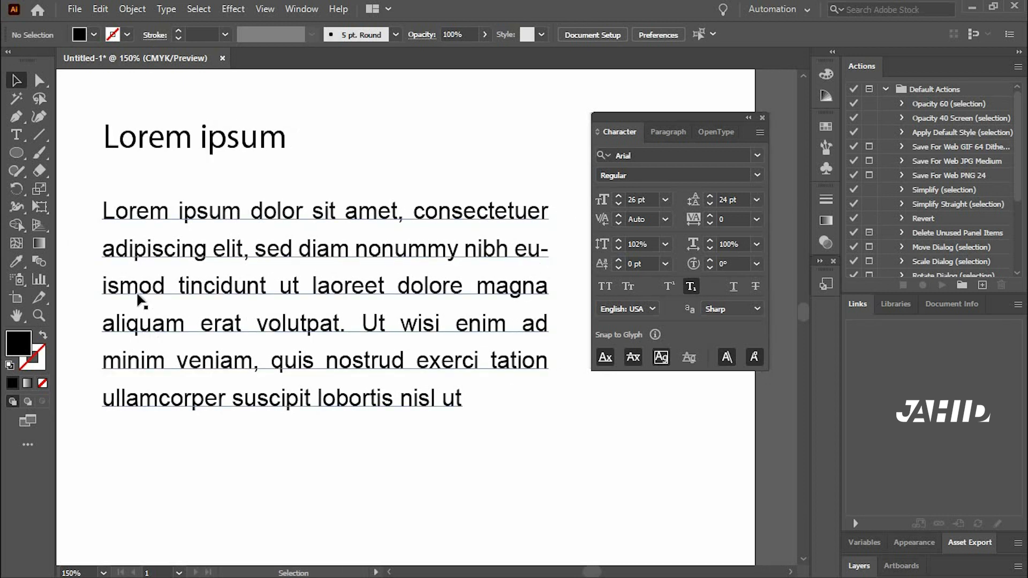
pyautogui.click(516, 252)
pyautogui.click(17, 135)
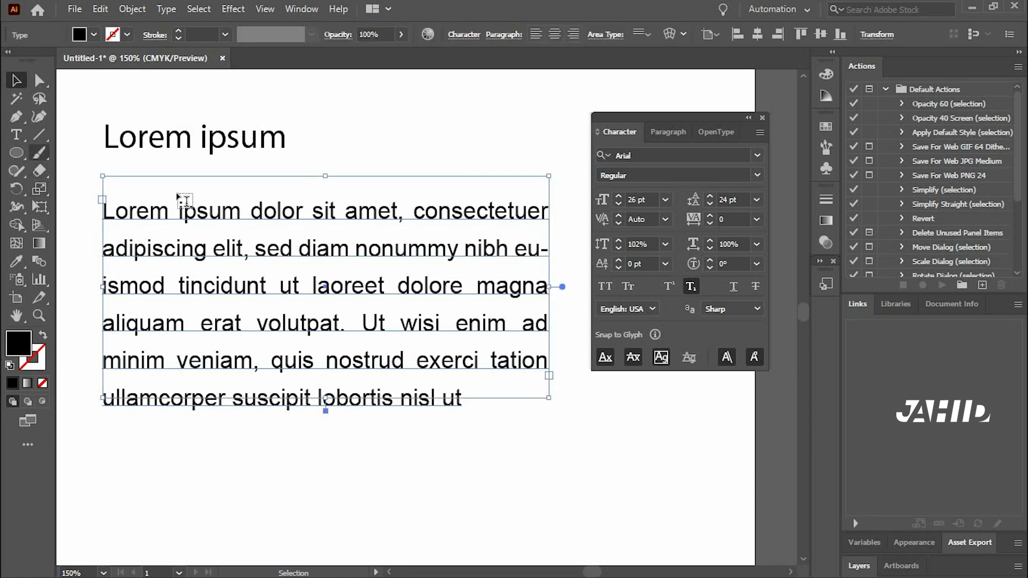
pyautogui.click(514, 249)
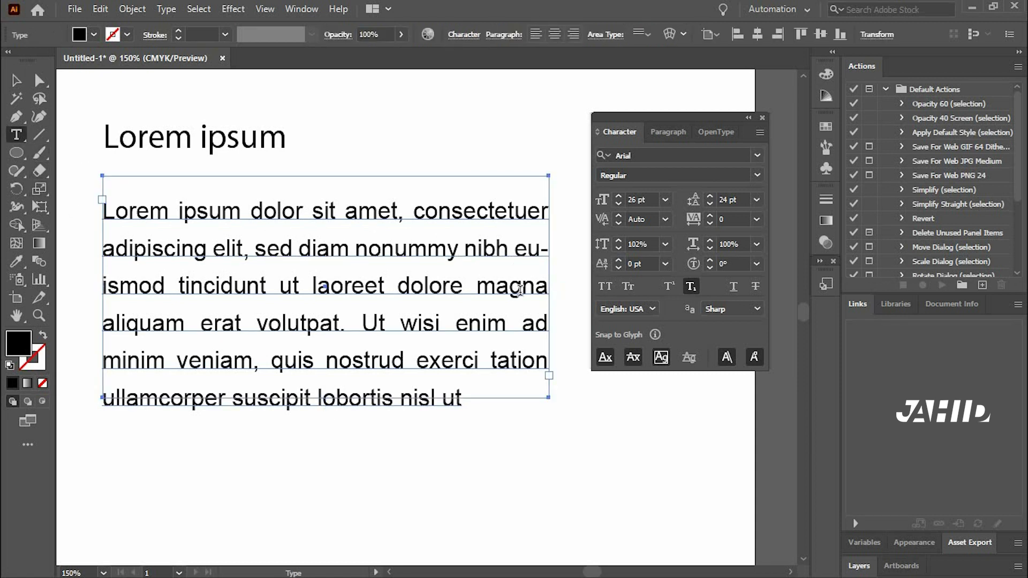
pyautogui.hotkey('shift', 'Return')
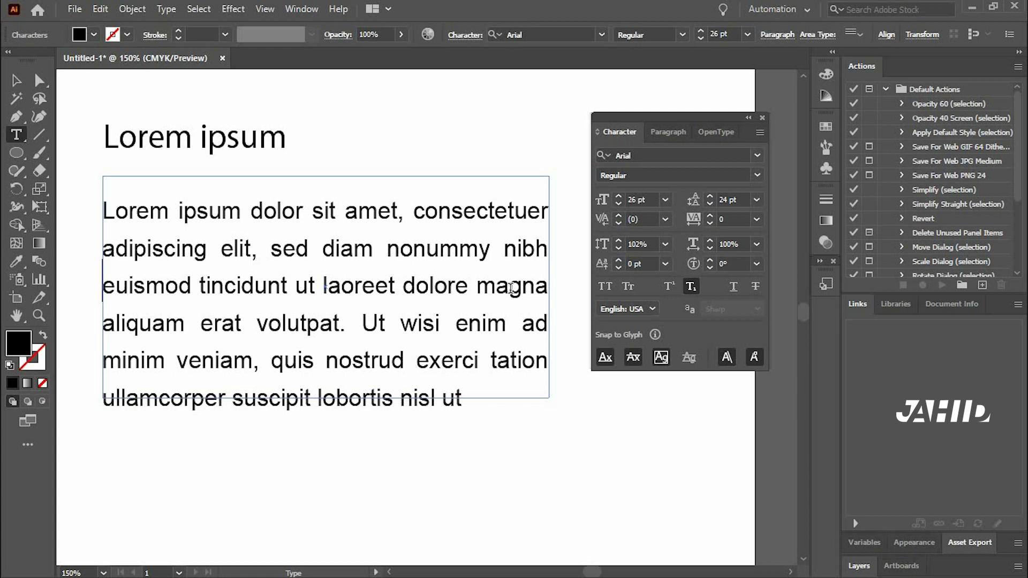
pyautogui.press('Escape')
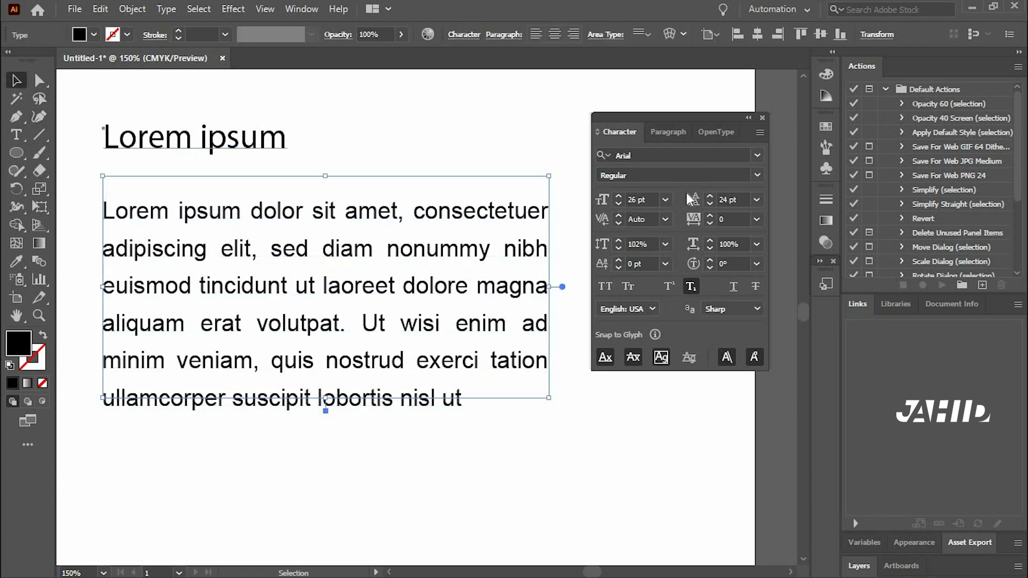
# Step: Set the font of the "Lorem ipsum" heading to Arial with the Bold style
pyautogui.click(193, 138)
pyautogui.click(662, 155)
pyautogui.write('aril')
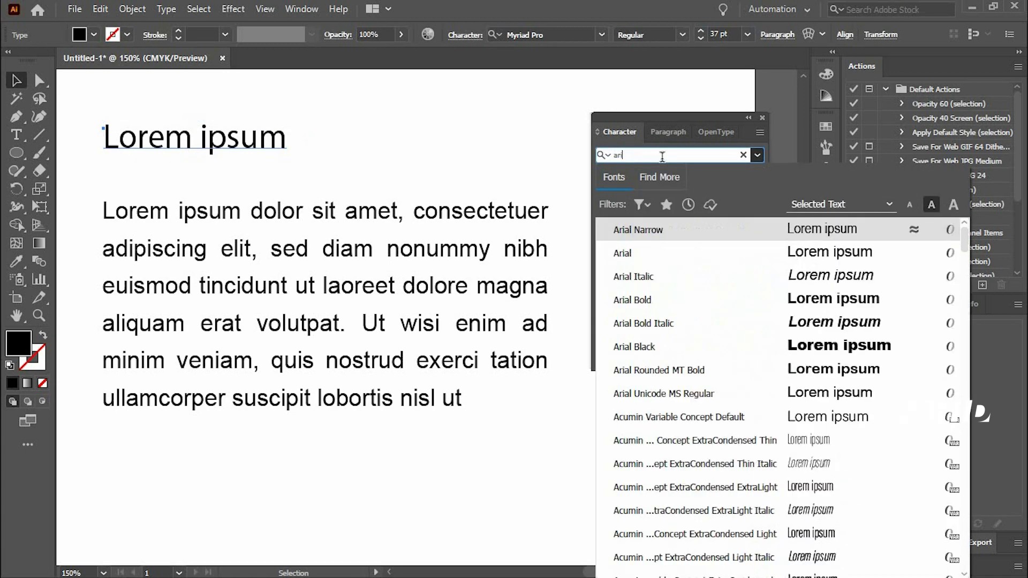
pyautogui.press('BackSpace')
pyautogui.write('al')
pyautogui.click(627, 254)
pyautogui.click(758, 176)
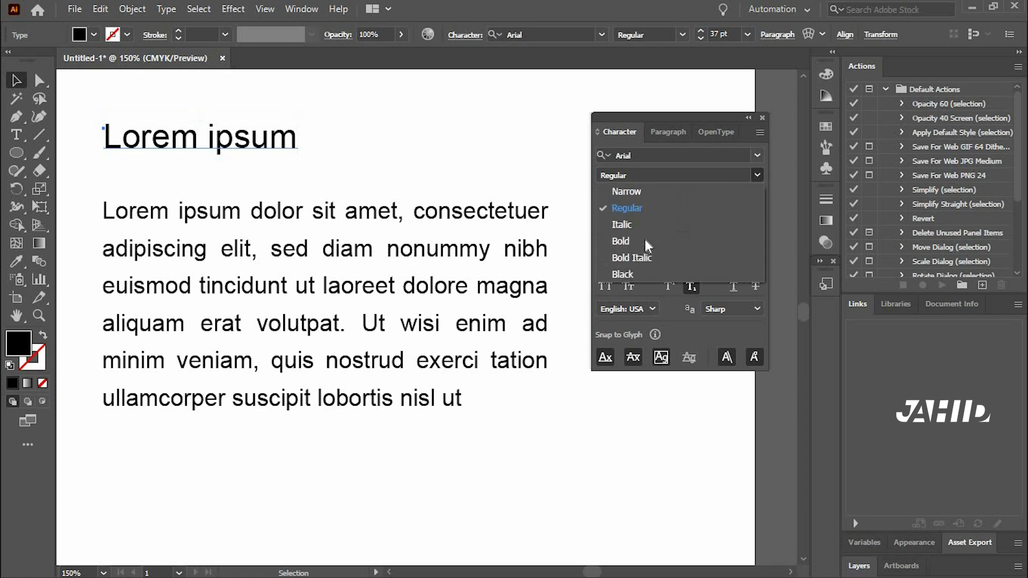
pyautogui.click(645, 240)
# Step: Give the "Lorem ipsum" heading the Bold style and deselect it
pyautogui.click(757, 175)
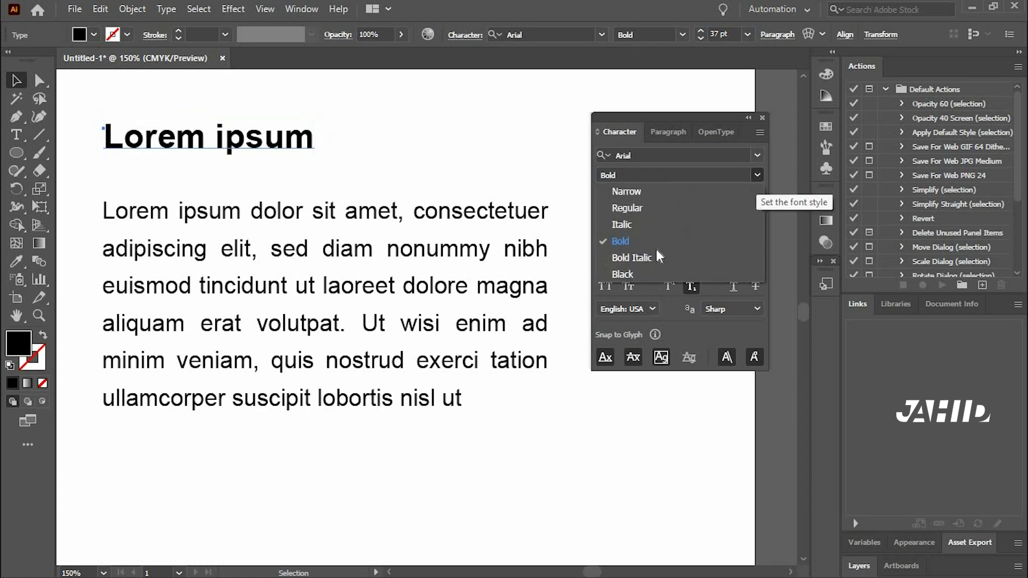
pyautogui.click(548, 370)
# Step: Try left, center and right alignment on the paragraph and return it to justified with the last line aligned left
pyautogui.click(528, 220)
pyautogui.click(667, 132)
pyautogui.click(605, 157)
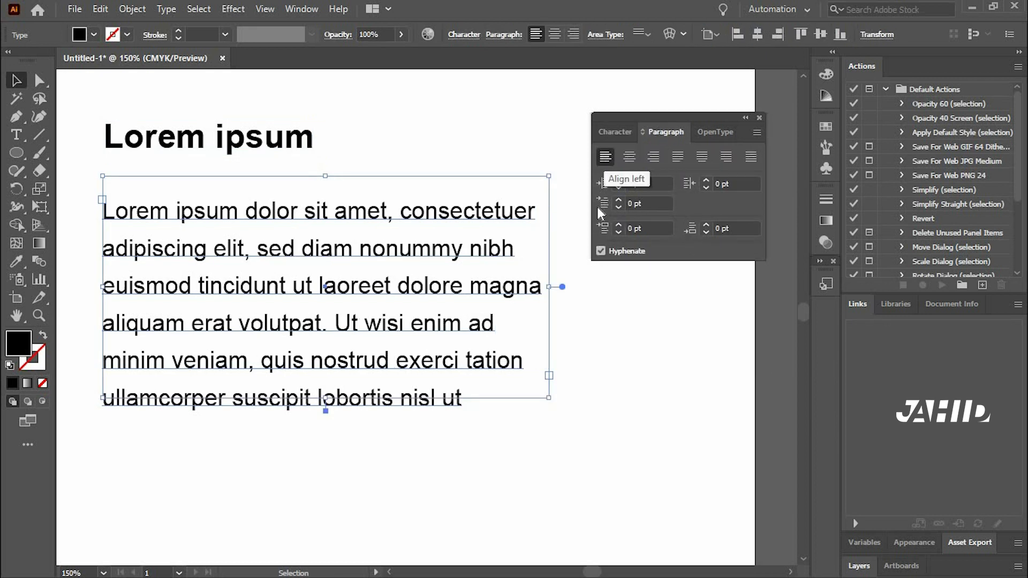
pyautogui.click(630, 157)
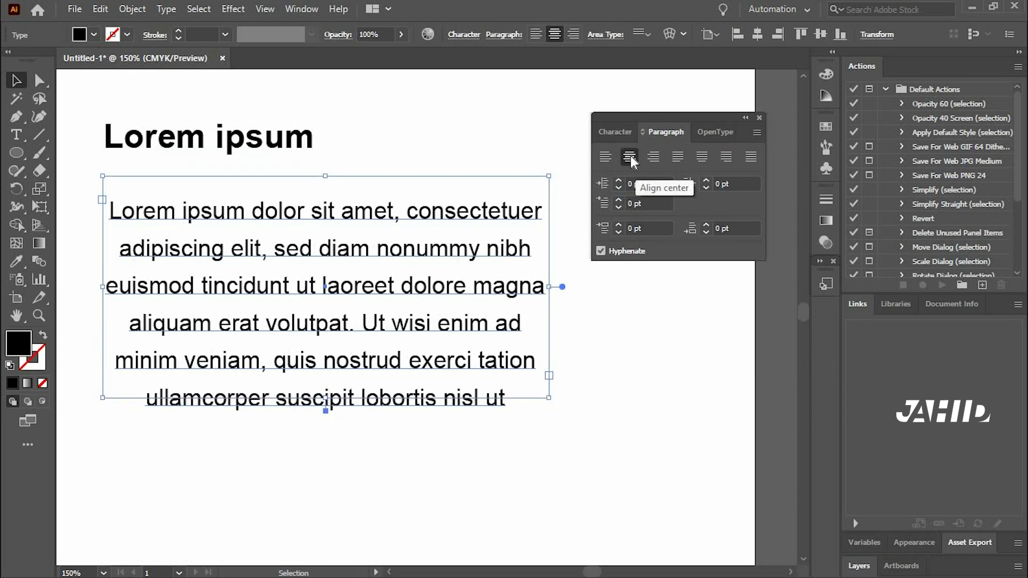
pyautogui.click(654, 160)
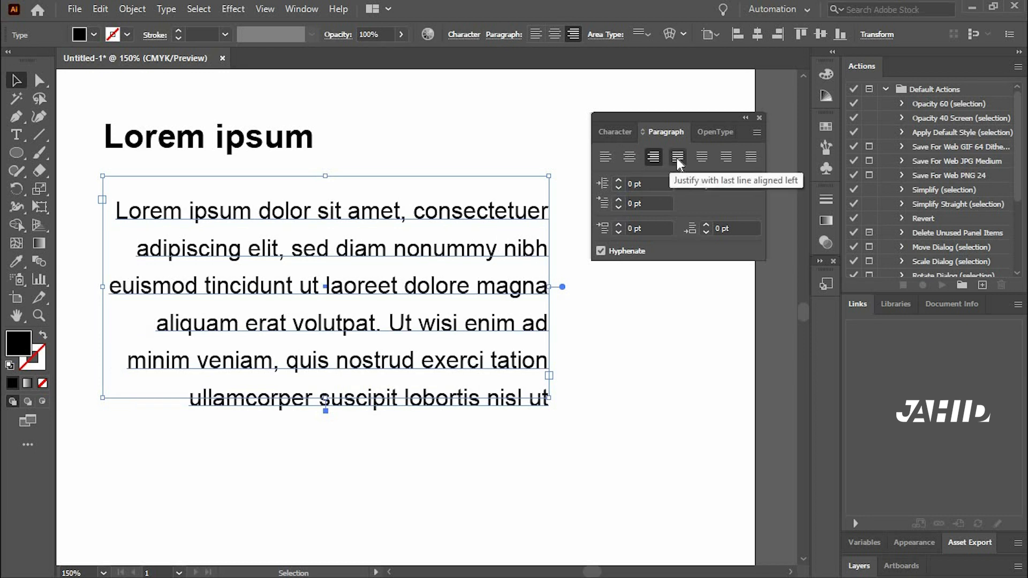
pyautogui.click(676, 157)
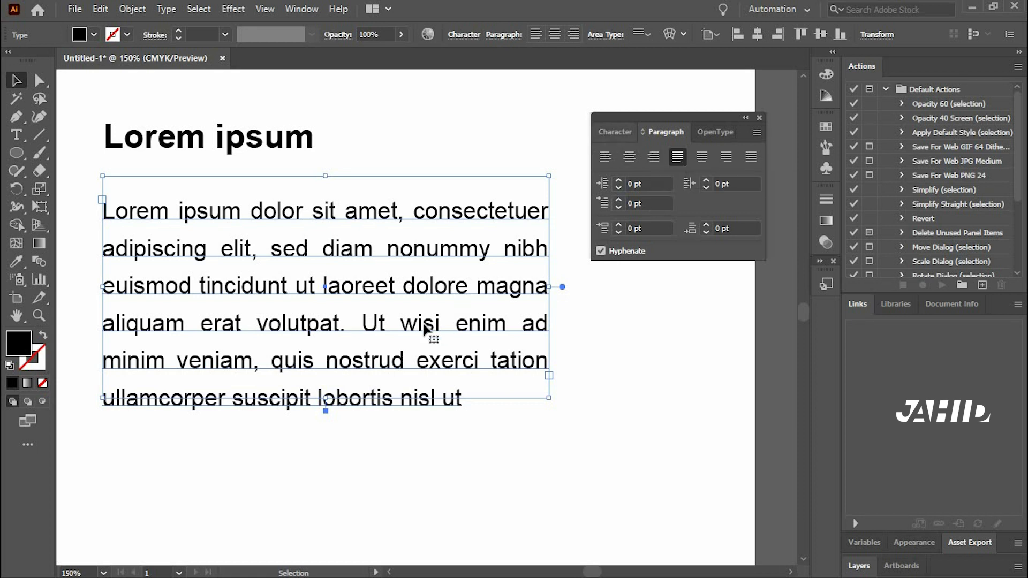
# Step: Tighten the tracking of the "Lorem ipsum" heading to -75 and inspect its letter spacing up close
pyautogui.hotkey('ctrl', 't')
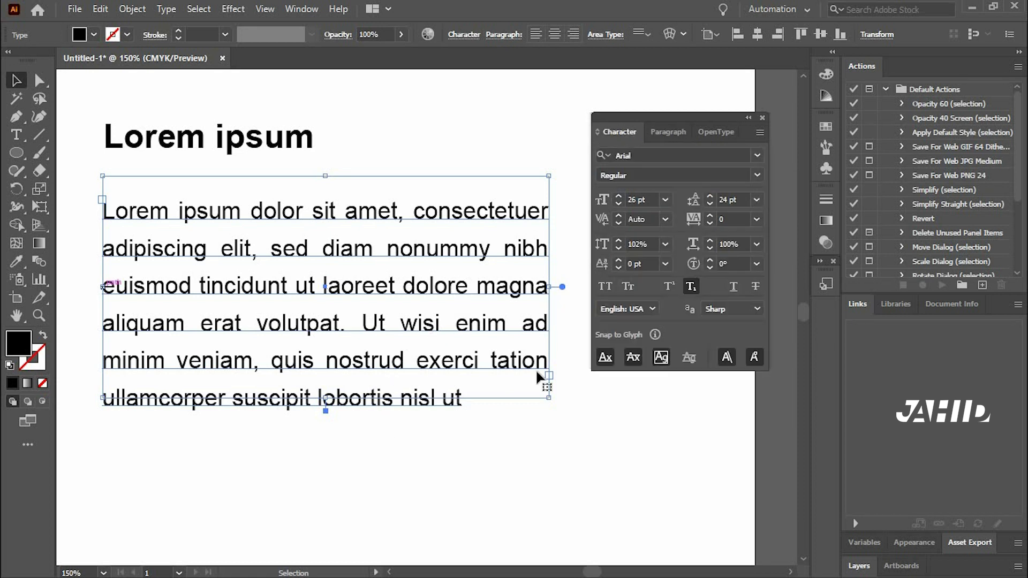
pyautogui.click(288, 160)
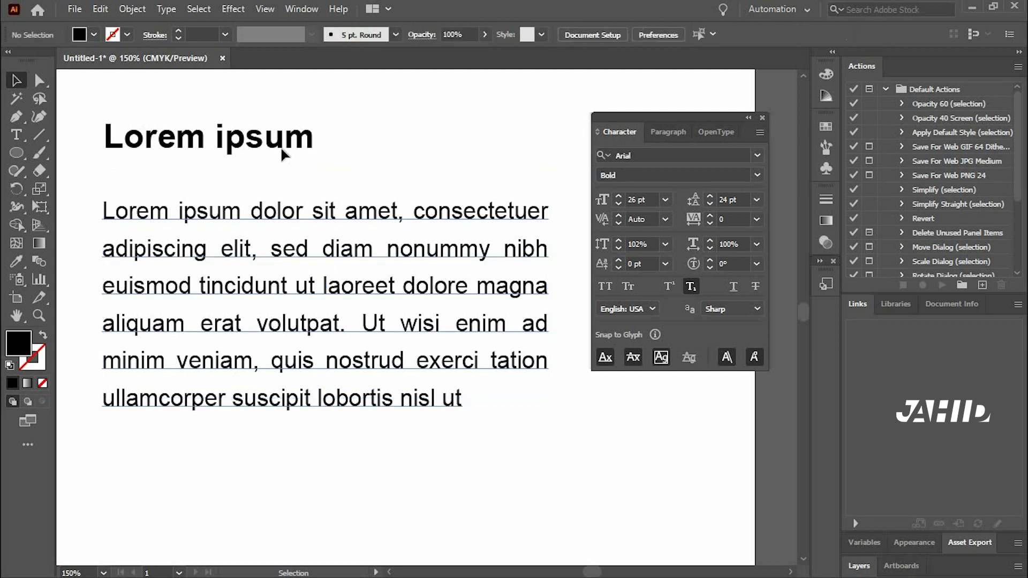
pyautogui.moveTo(386, 155); pyautogui.dragTo(414, 207)
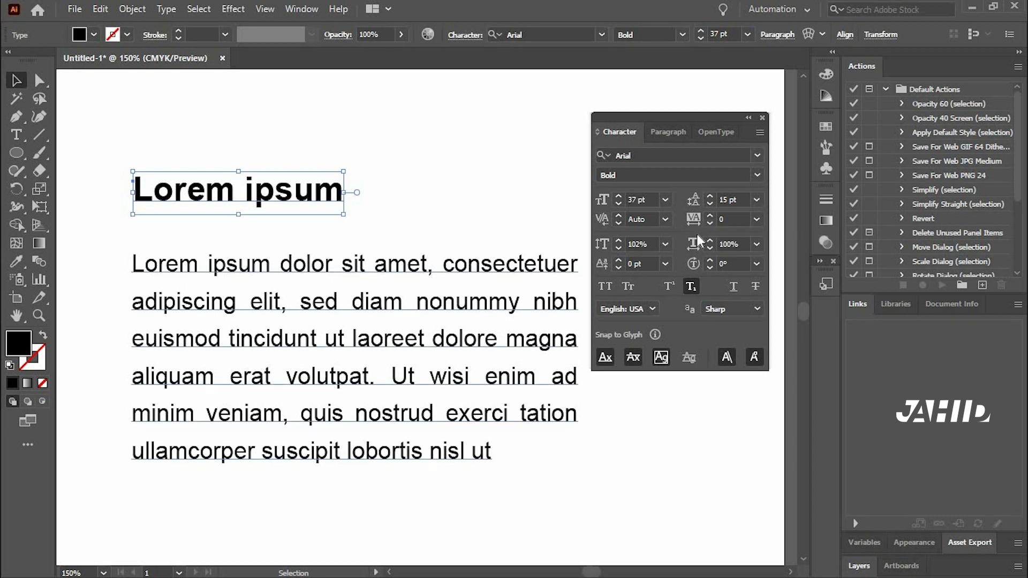
pyautogui.click(709, 224)
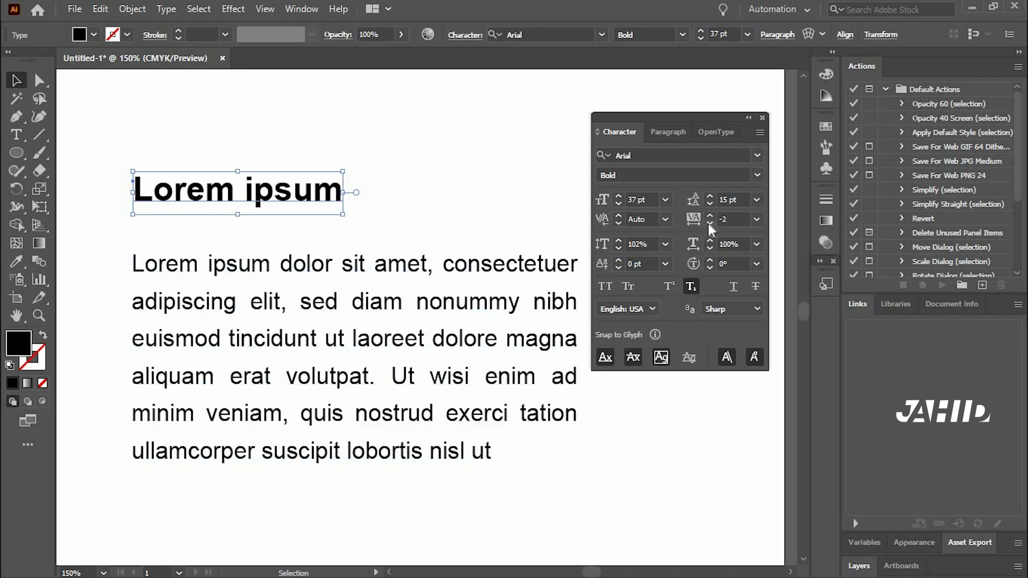
pyautogui.click(757, 221)
pyautogui.click(776, 253)
pyautogui.click(39, 315)
pyautogui.moveTo(109, 135); pyautogui.dragTo(462, 316)
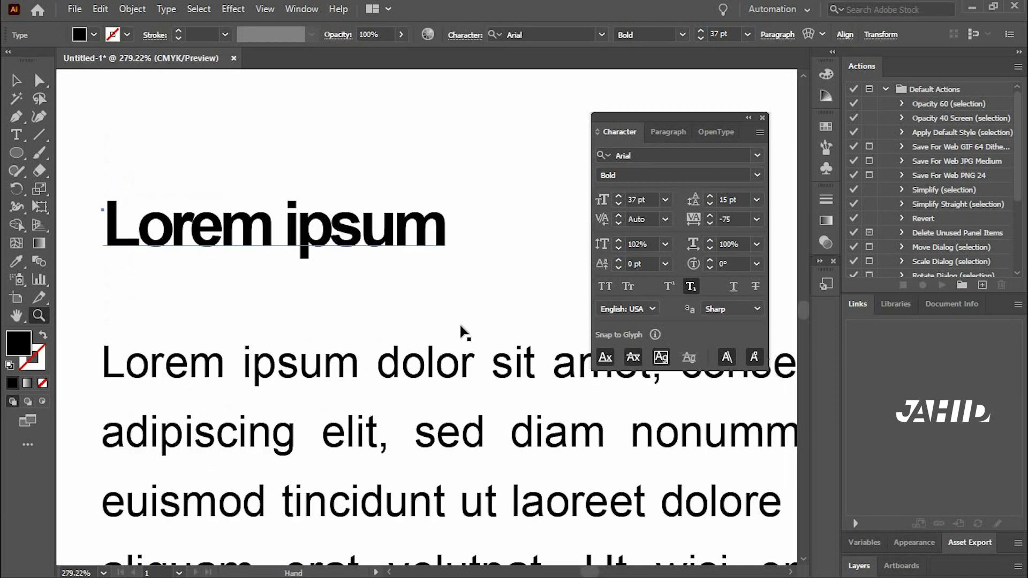
# Step: Reset the heading's tracking to 0
pyautogui.press('v')
pyautogui.click(192, 232)
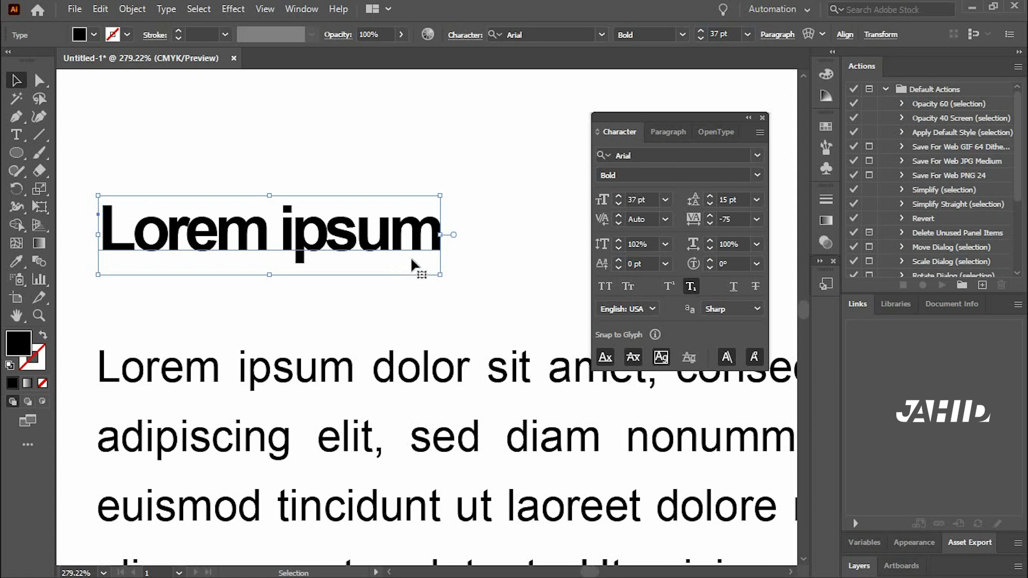
pyautogui.click(757, 220)
pyautogui.click(769, 335)
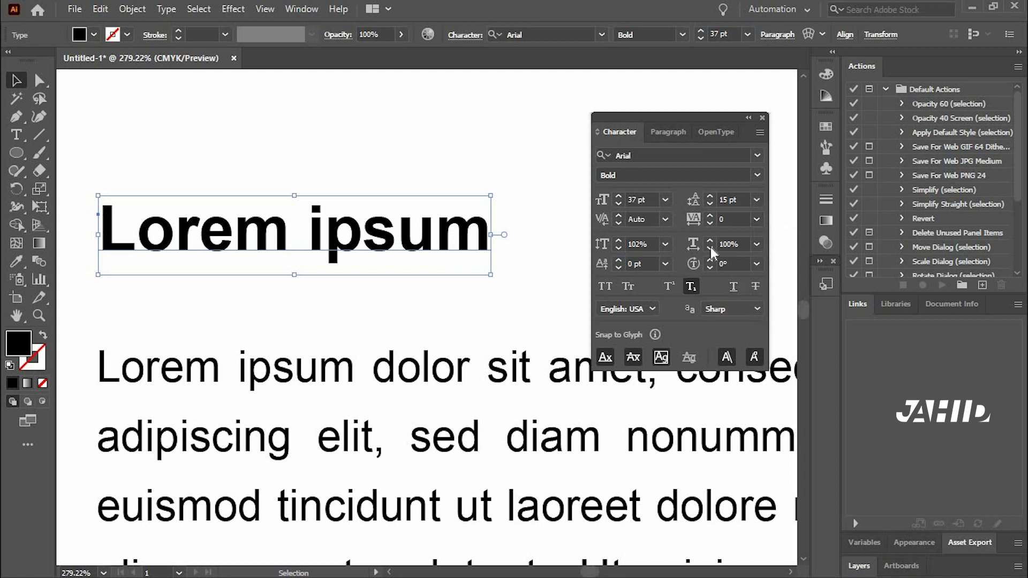
# Step: Try narrowing the heading's horizontal scale to 59% and restore it to 100%
pyautogui.click(711, 249)
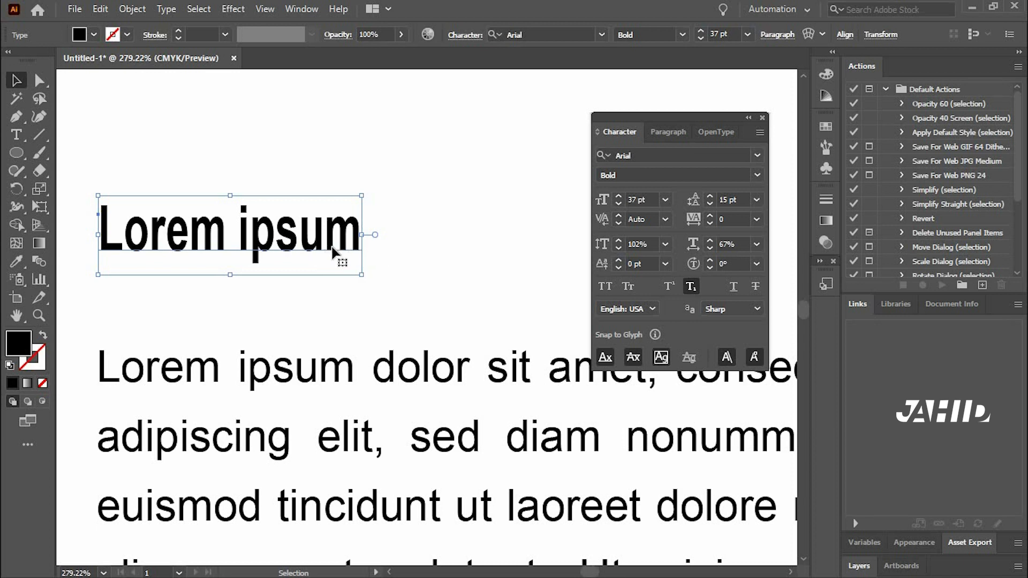
pyautogui.click(711, 247)
pyautogui.click(710, 246)
pyautogui.click(710, 247)
pyautogui.click(710, 247)
pyautogui.click(710, 247)
pyautogui.click(711, 247)
pyautogui.click(711, 246)
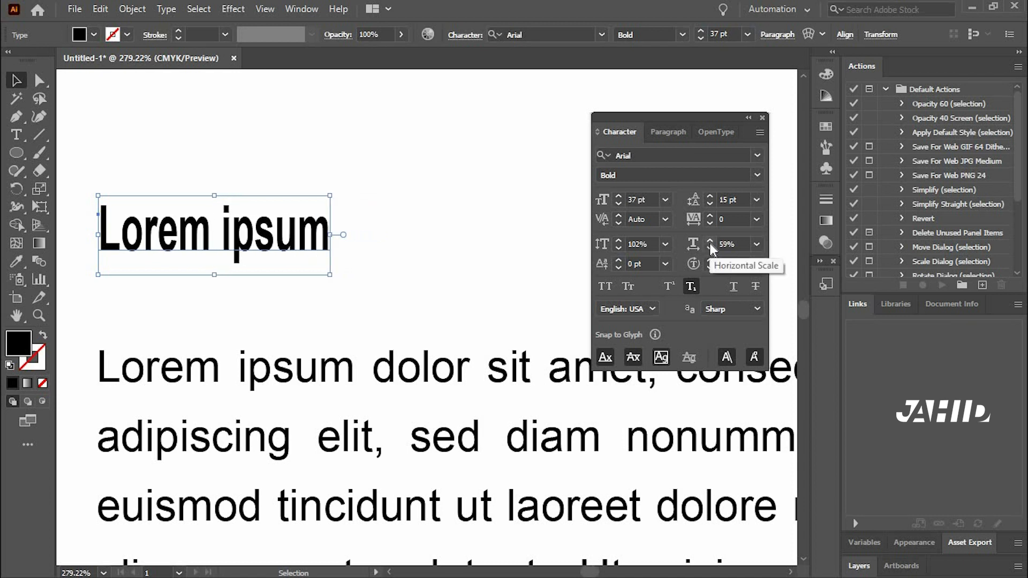
pyautogui.click(757, 245)
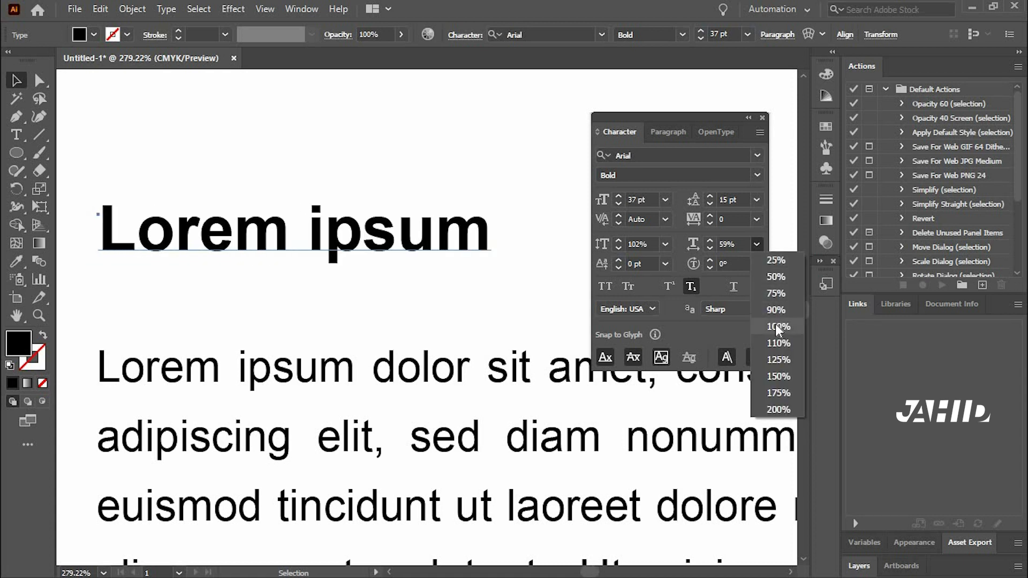
pyautogui.press('Return')
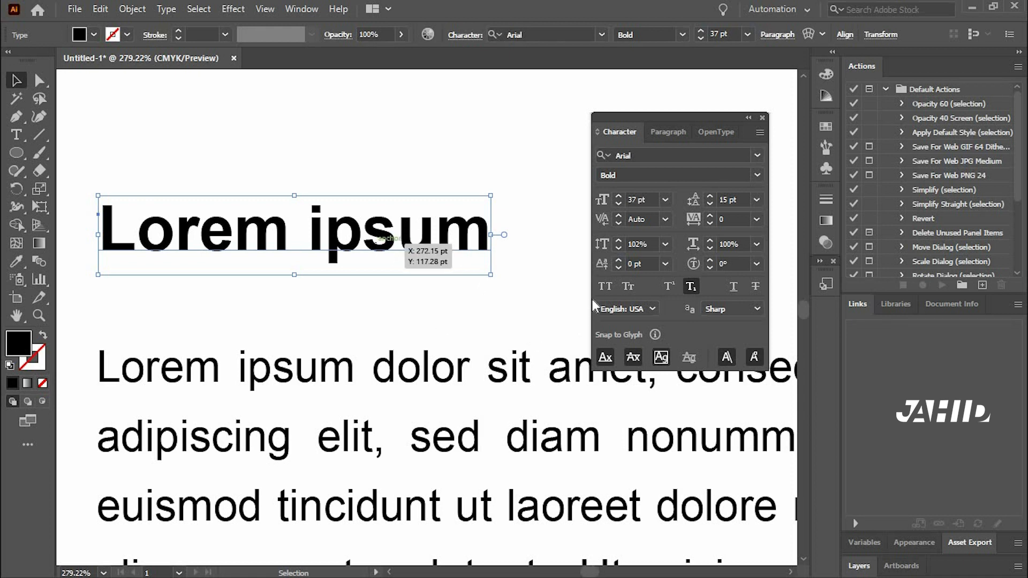
# Step: Try All Caps and Small Caps on the heading, and turn off its Subscript formatting
pyautogui.click(605, 287)
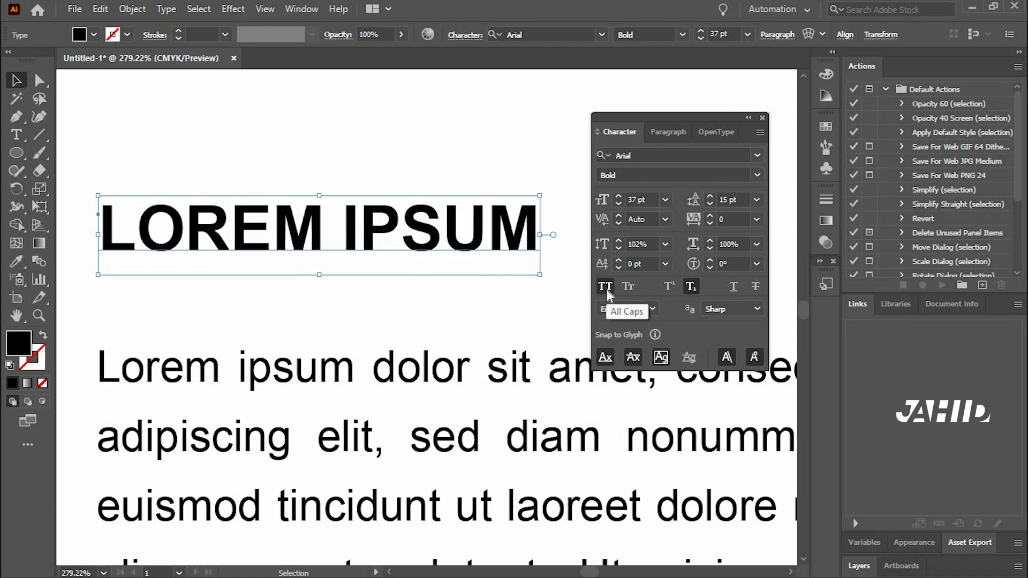
pyautogui.click(606, 289)
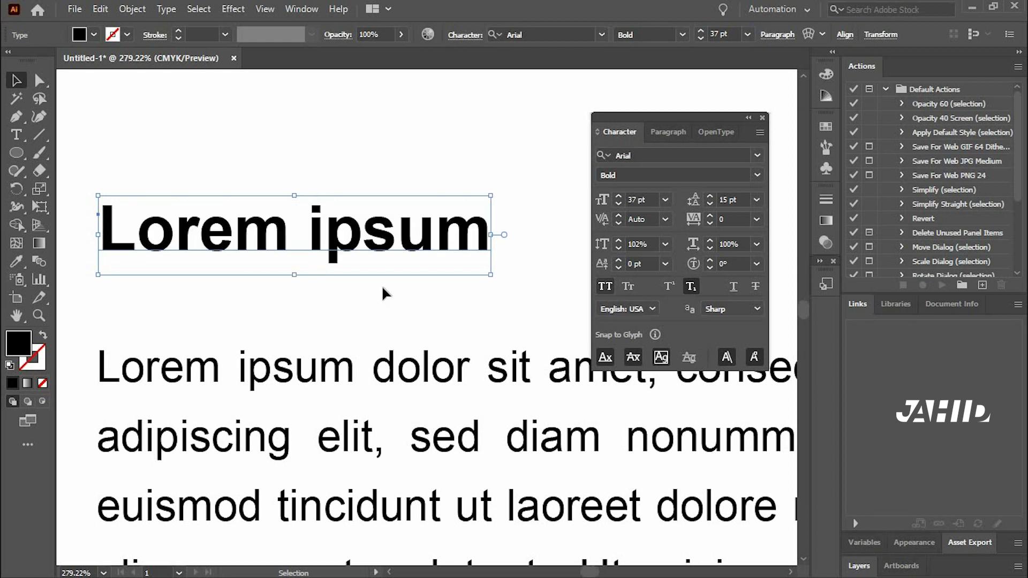
pyautogui.click(629, 287)
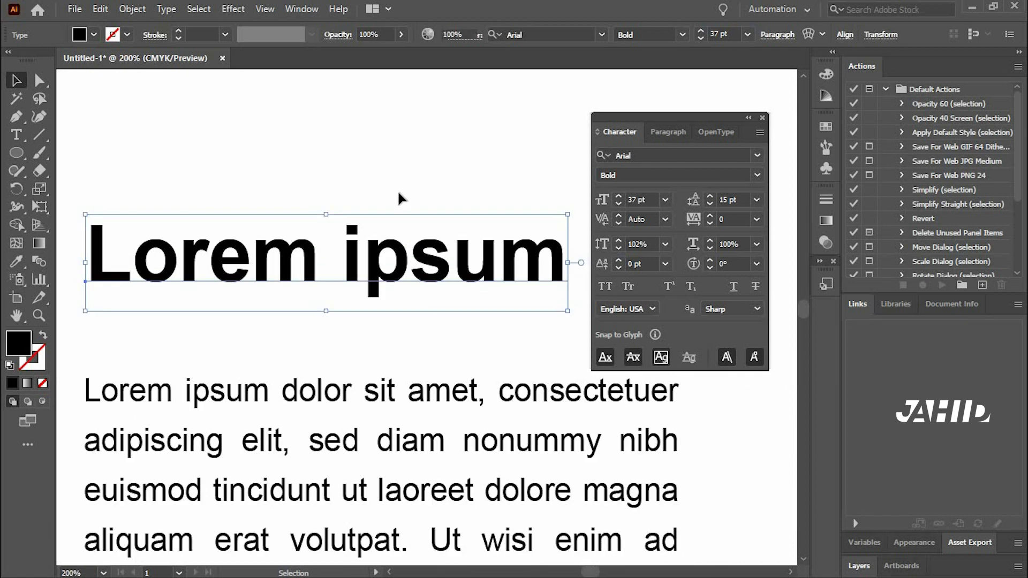
pyautogui.click(399, 199)
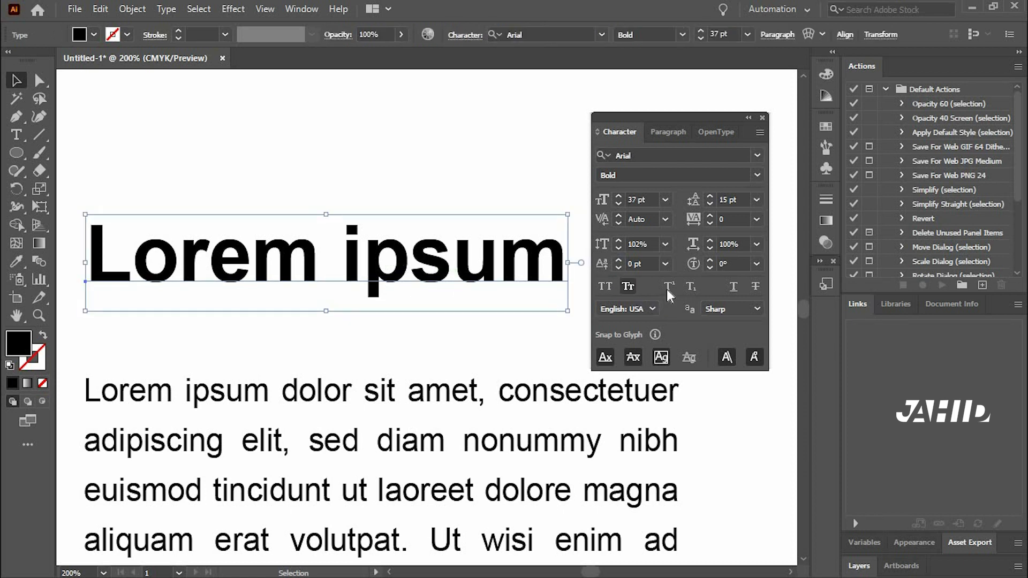
pyautogui.click(396, 158)
# Step: Add the text "5th" above the heading and format its "th" as superscript
pyautogui.click(17, 135)
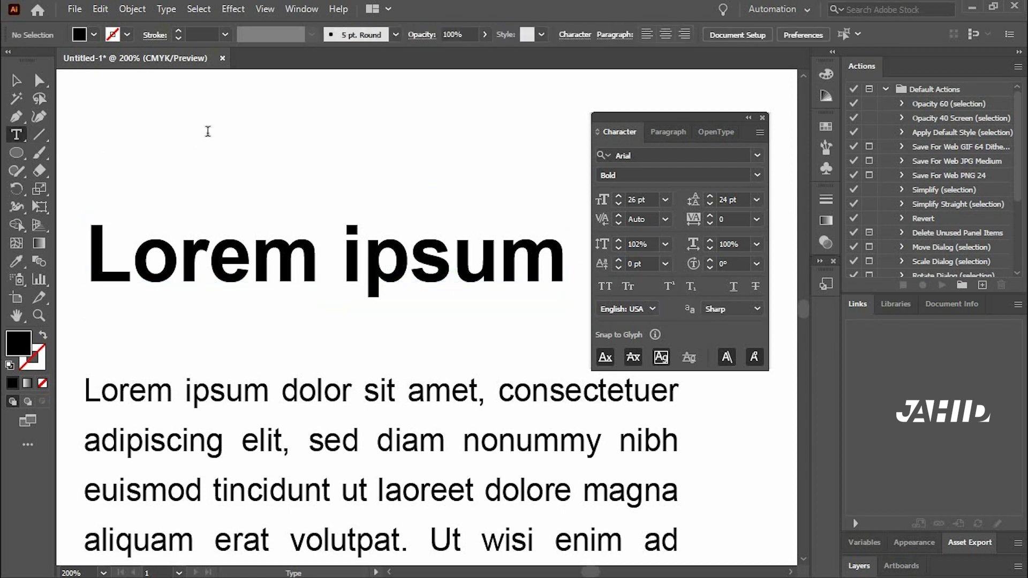
pyautogui.click(208, 131)
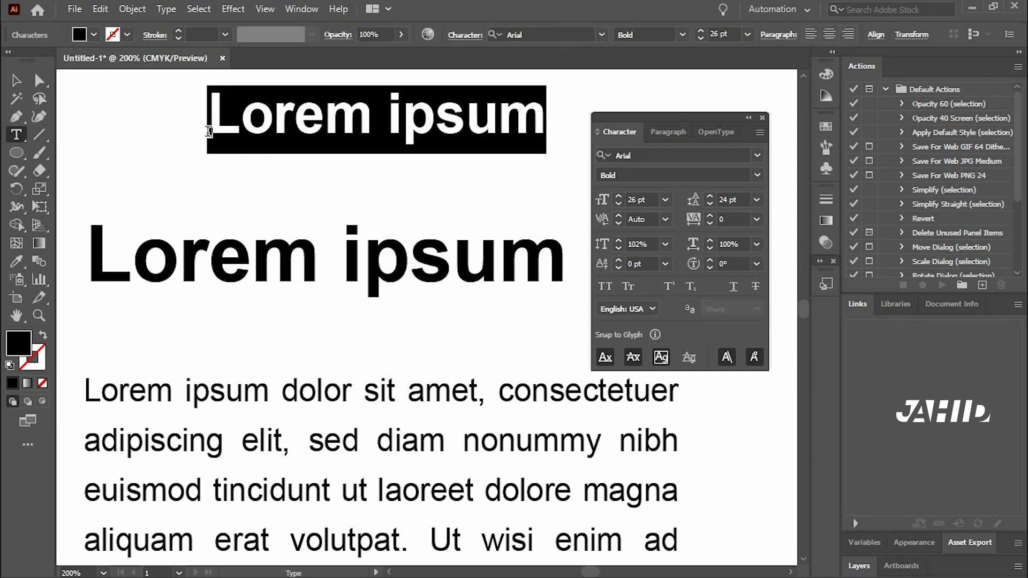
pyautogui.write('5th')
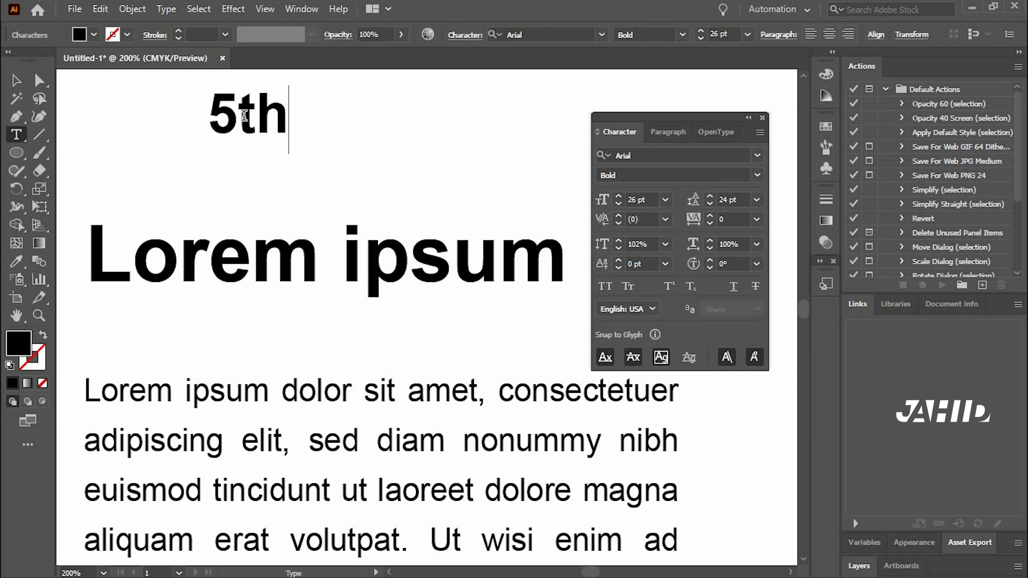
pyautogui.moveTo(238, 118); pyautogui.dragTo(290, 118)
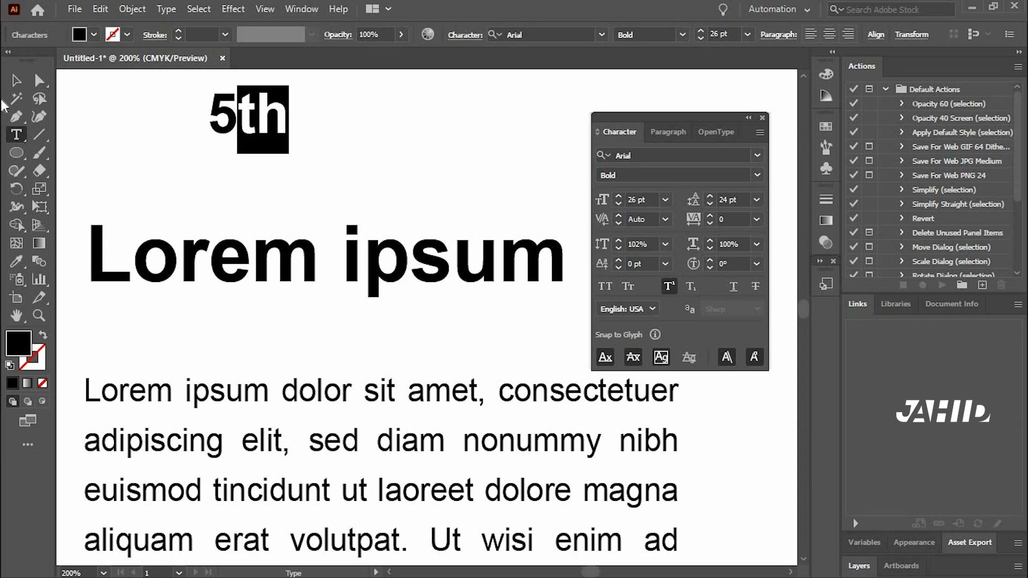
pyautogui.click(670, 287)
pyautogui.moveTo(168, 128); pyautogui.dragTo(170, 153)
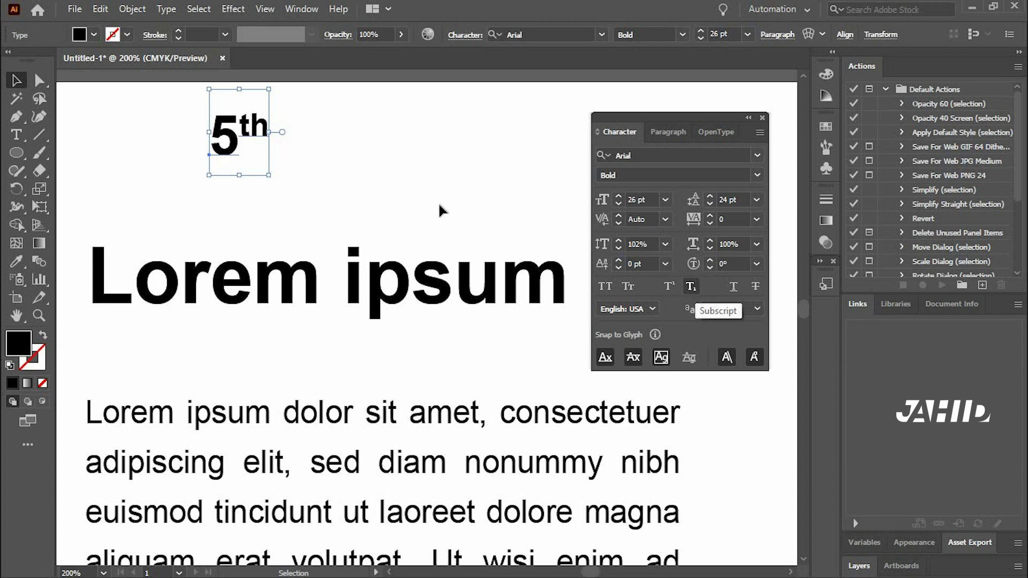
# Step: Duplicate the "5th" text to its right and replace the copy's content with "H2O"
pyautogui.click(239, 144)
pyautogui.moveTo(239, 144); pyautogui.dragTo(327, 145)
pyautogui.doubleClick(327, 142)
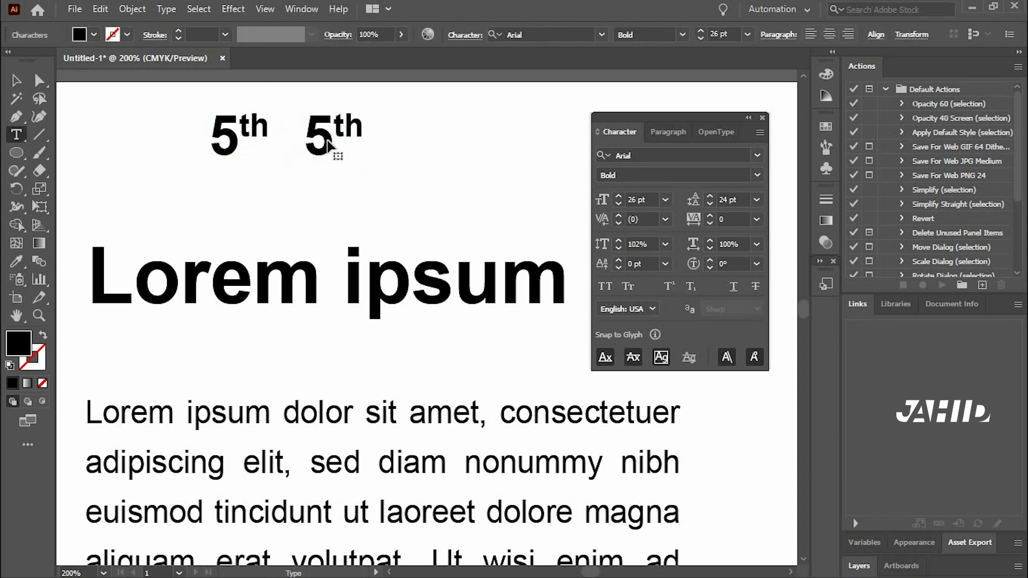
pyautogui.hotkey('ctrl', 'a')
pyautogui.write('H')
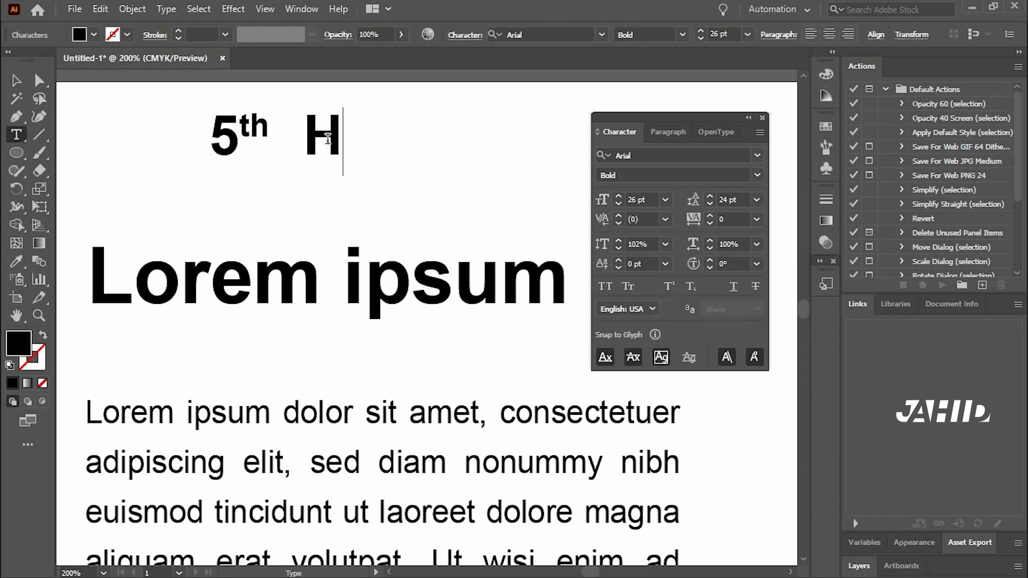
pyautogui.write('2O')
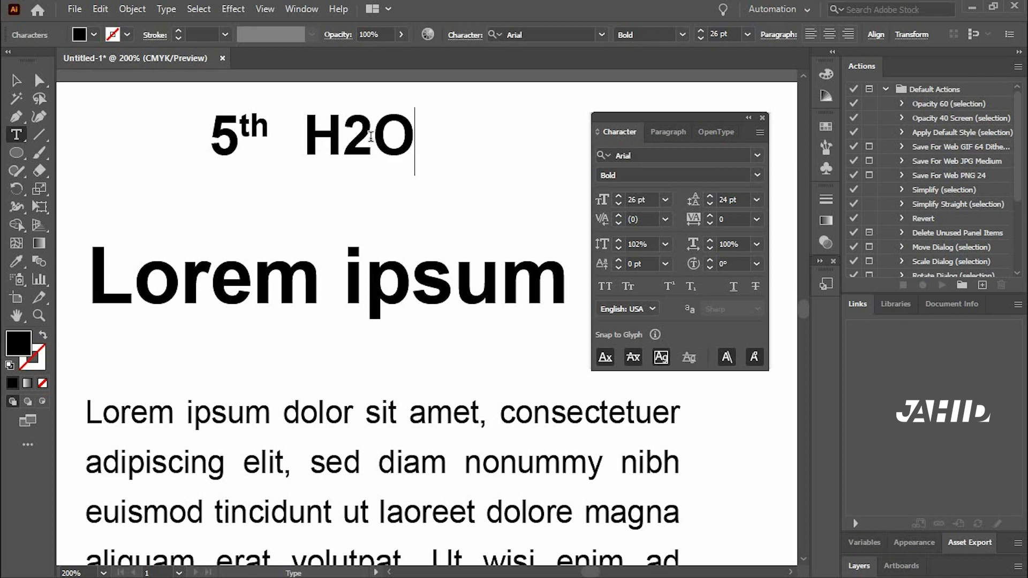
# Step: Format the 2 in "H2O" as subscript and shift the text slightly to the right
pyautogui.doubleClick(351, 136)
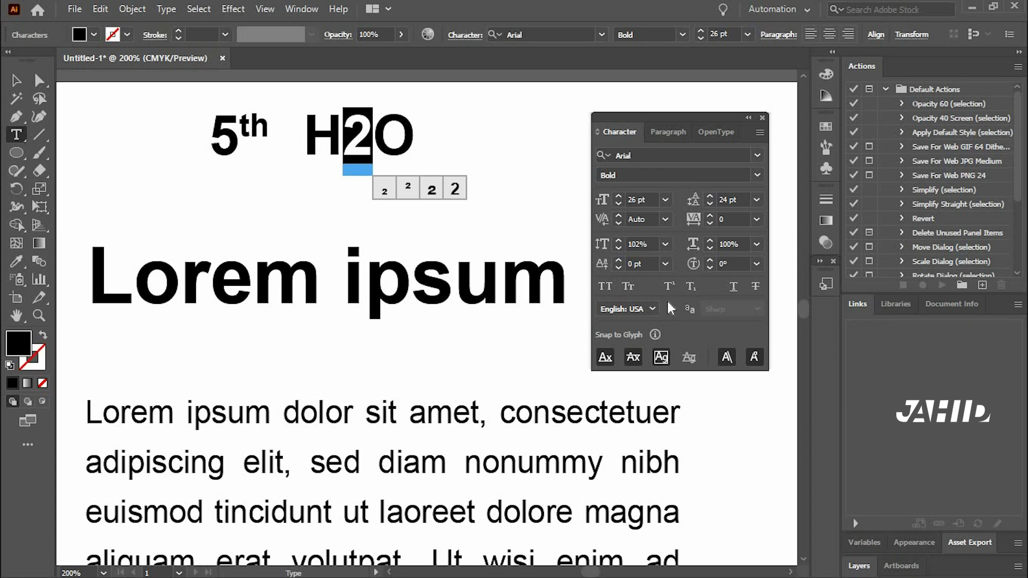
pyautogui.click(693, 285)
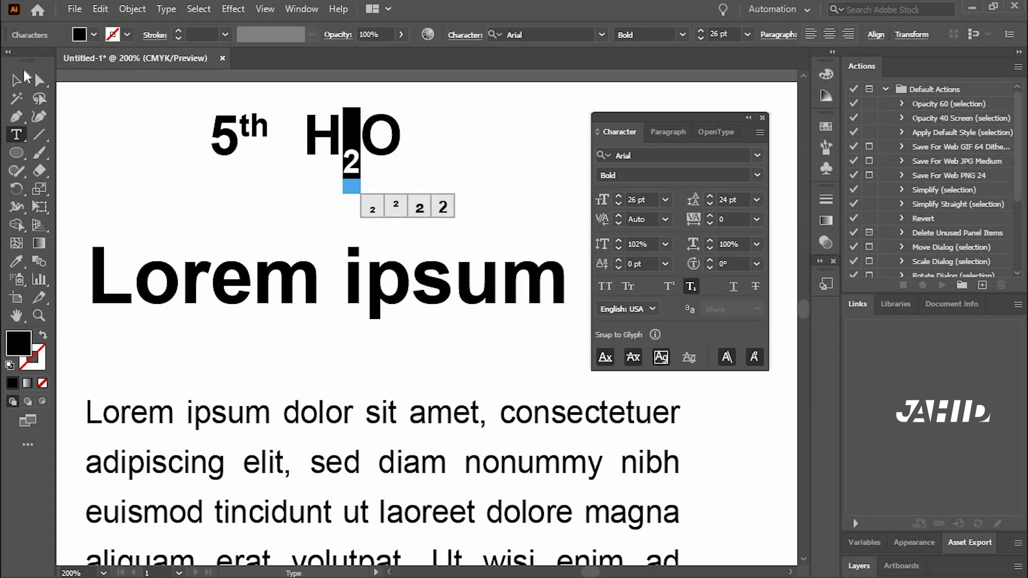
pyautogui.press('Escape')
pyautogui.click(442, 150)
pyautogui.moveTo(395, 153); pyautogui.dragTo(408, 153)
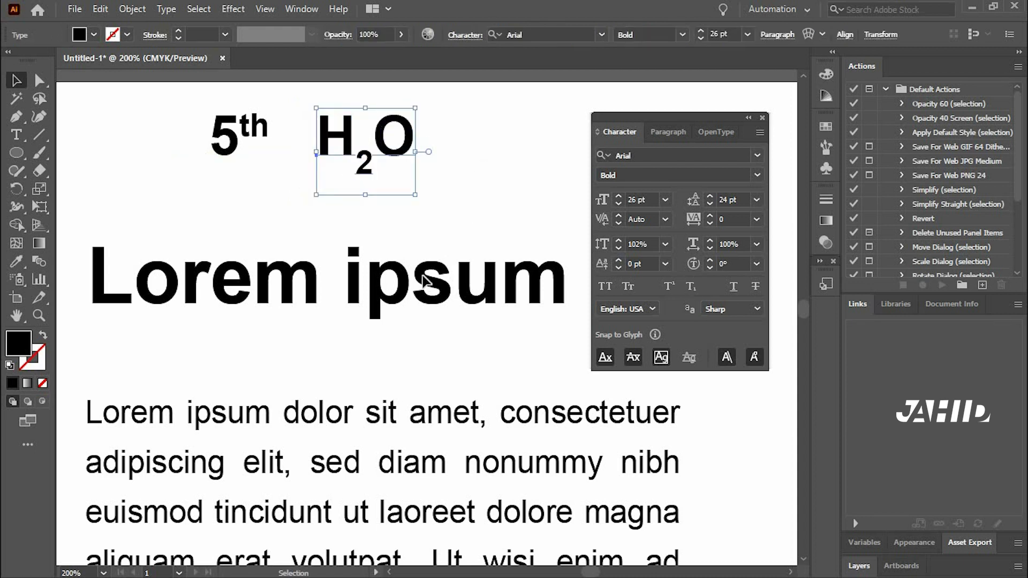
# Step: Try Underline on the "Lorem ipsum" heading, remove it, and apply Strikethrough instead
pyautogui.click(386, 276)
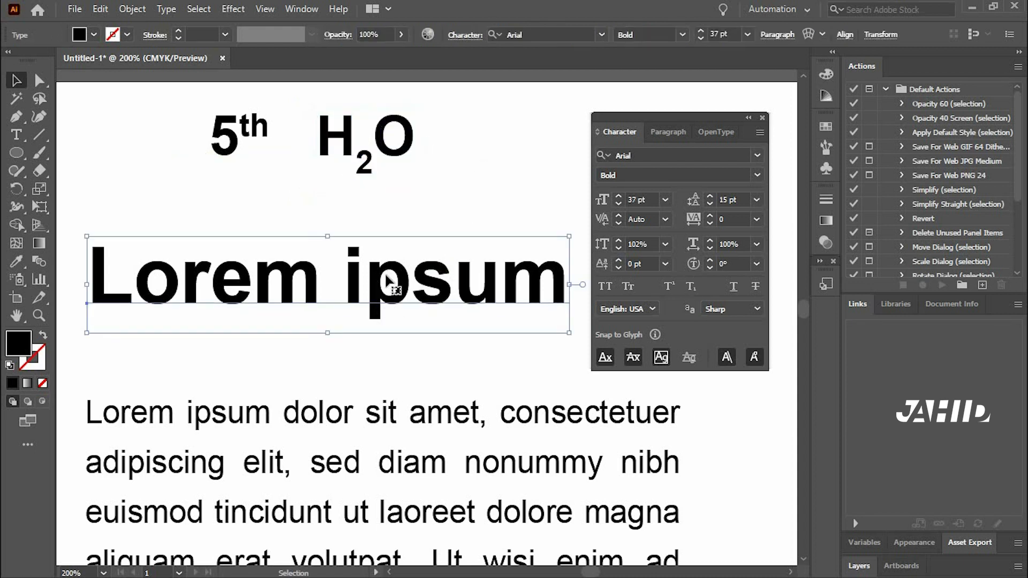
pyautogui.click(735, 285)
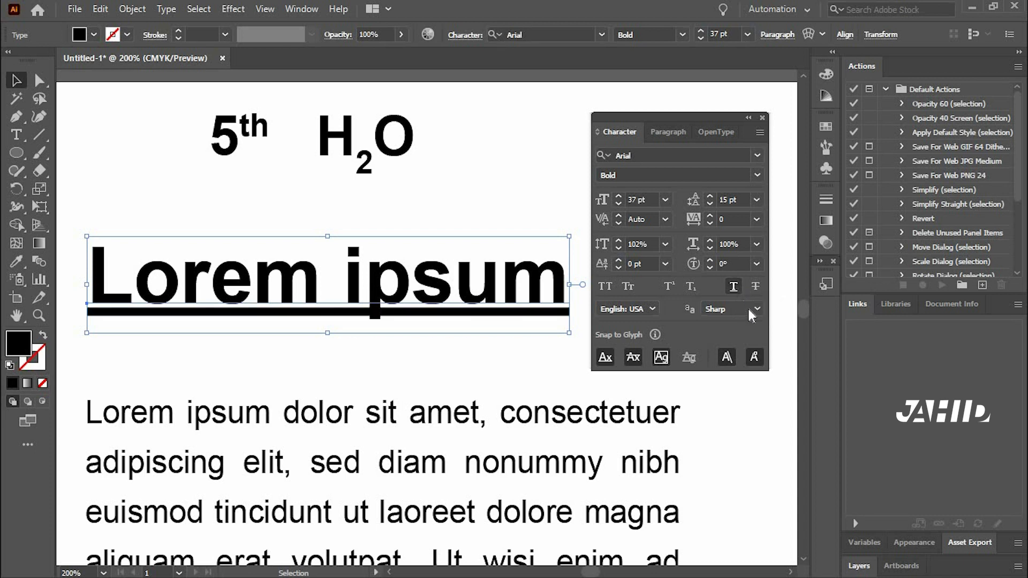
pyautogui.click(736, 288)
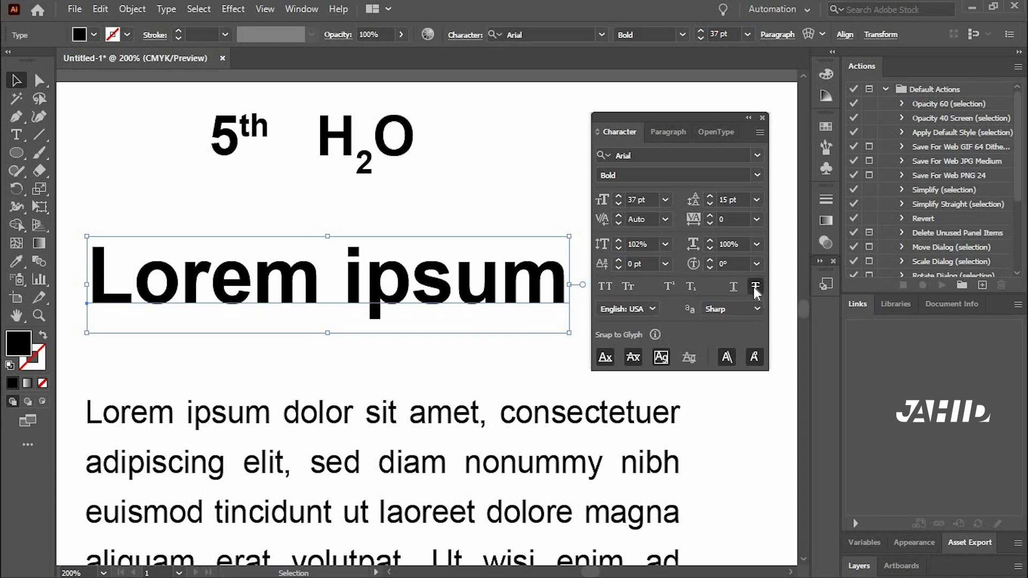
pyautogui.click(755, 287)
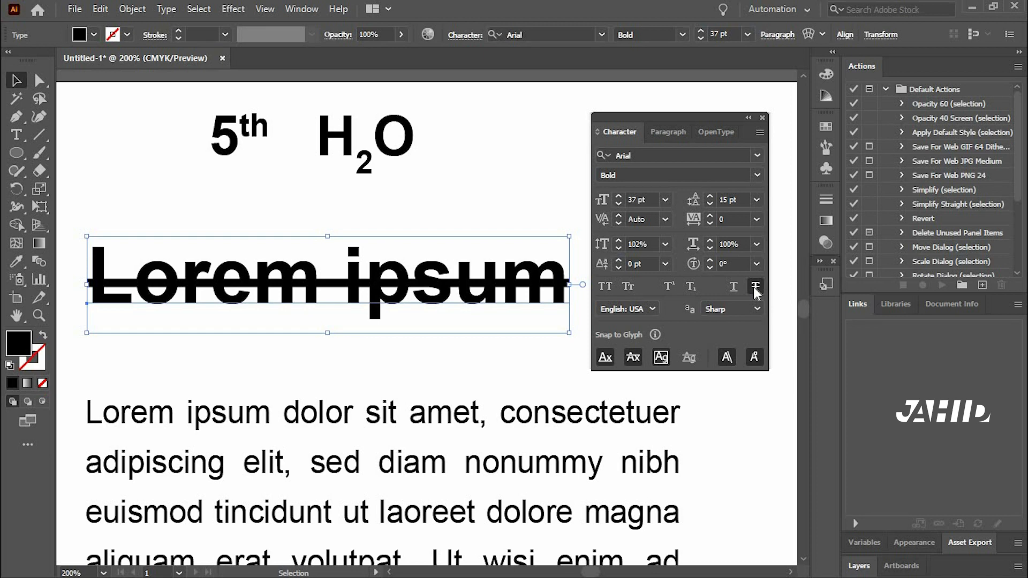
# Step: Undo the heading's strikethrough and start a new text object beside "H2O" with Subscript turned off
pyautogui.hotkey('ctrl', 'z')
pyautogui.moveTo(404, 211); pyautogui.dragTo(327, 252)
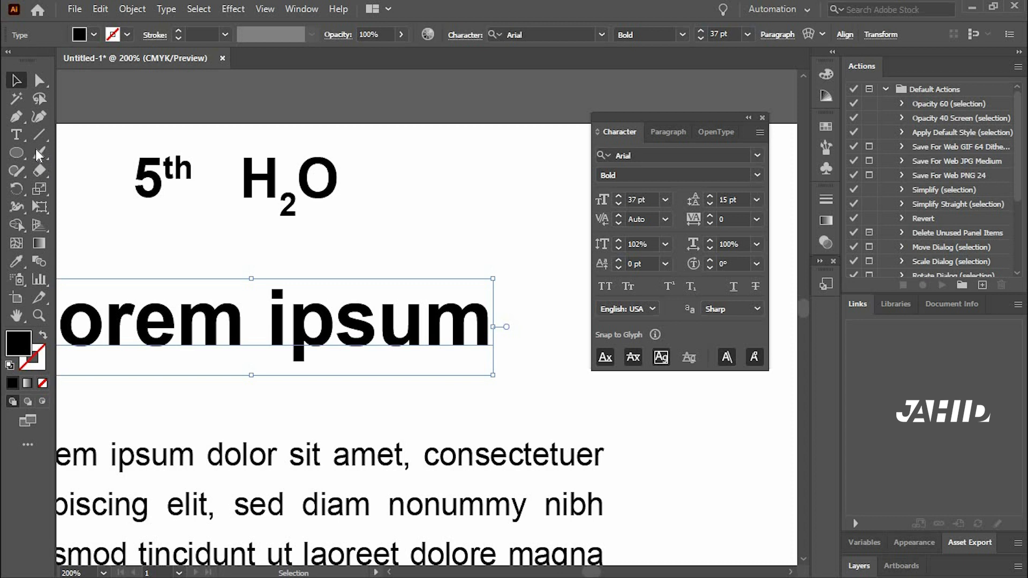
pyautogui.press('t')
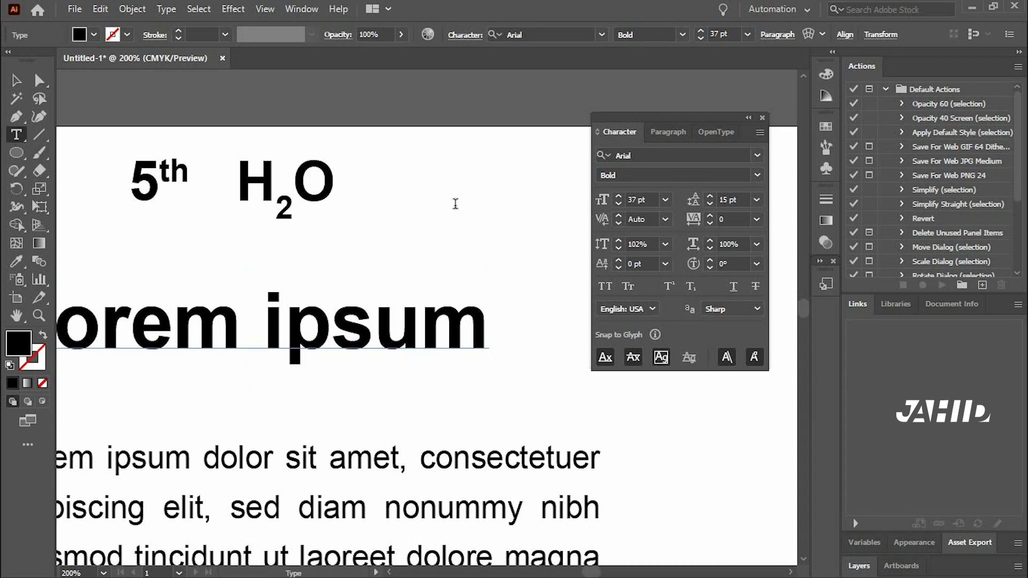
pyautogui.click(455, 204)
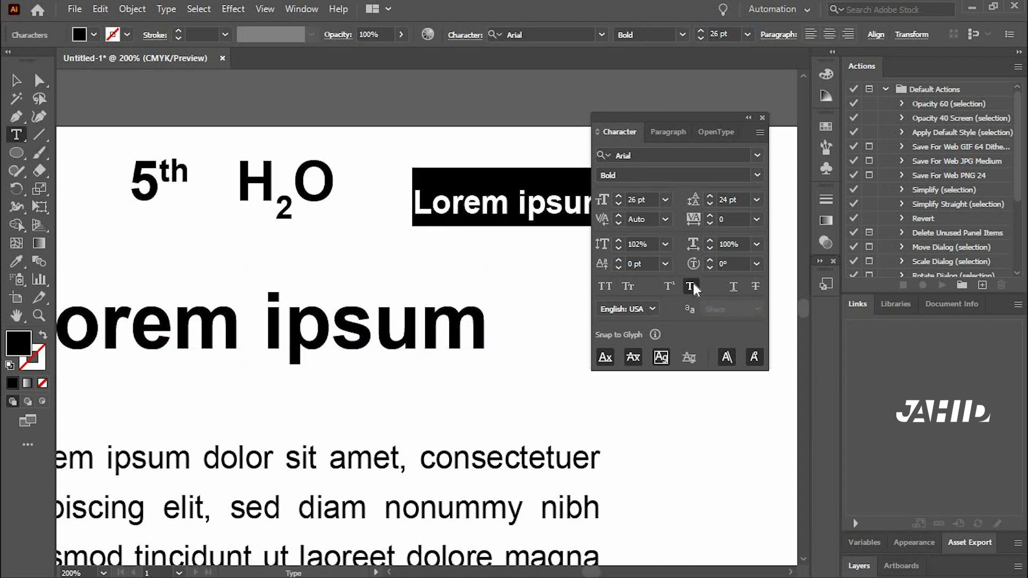
pyautogui.click(691, 284)
# Step: Replace the new placeholder text beside "H2O" with "10/-" and "8/-" on two lines
pyautogui.moveTo(675, 117); pyautogui.dragTo(717, 232)
pyautogui.click(591, 181)
pyautogui.tripleClick(591, 181)
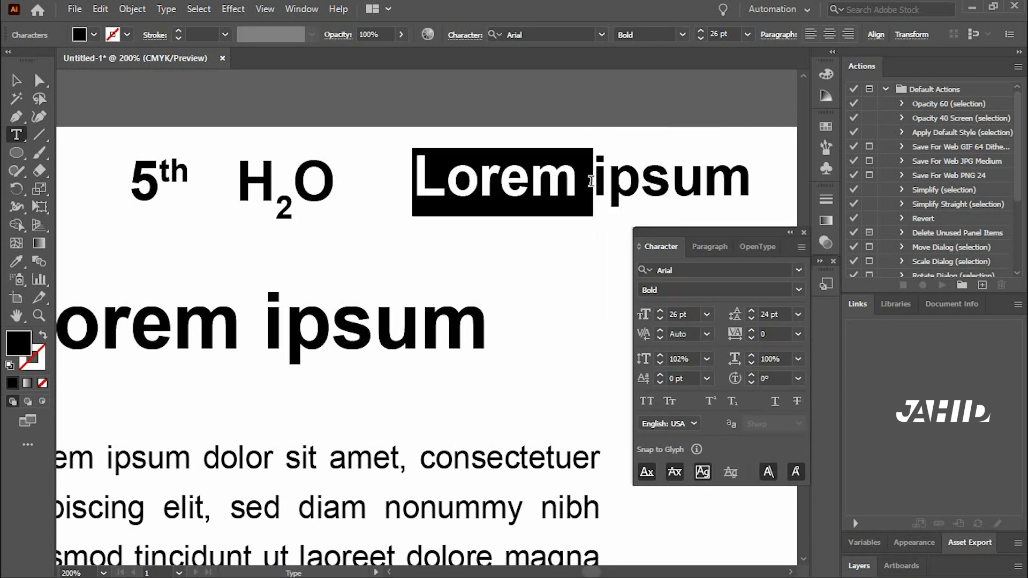
pyautogui.write('10/-')
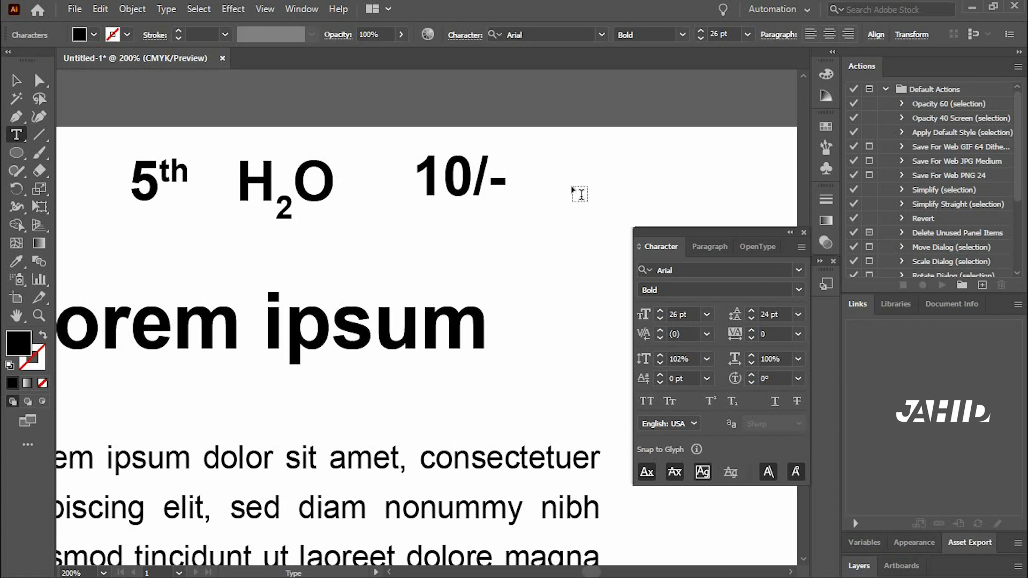
pyautogui.press('Return')
pyautogui.write('8/-')
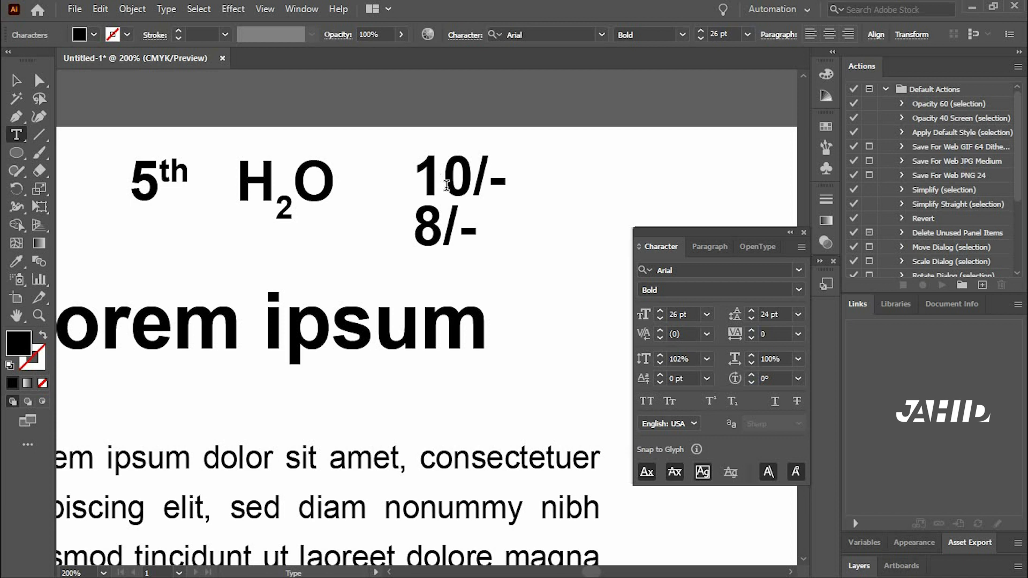
# Step: Apply Strikethrough to the "10/-" line and shift the two-line price text slightly to the right
pyautogui.click(795, 402)
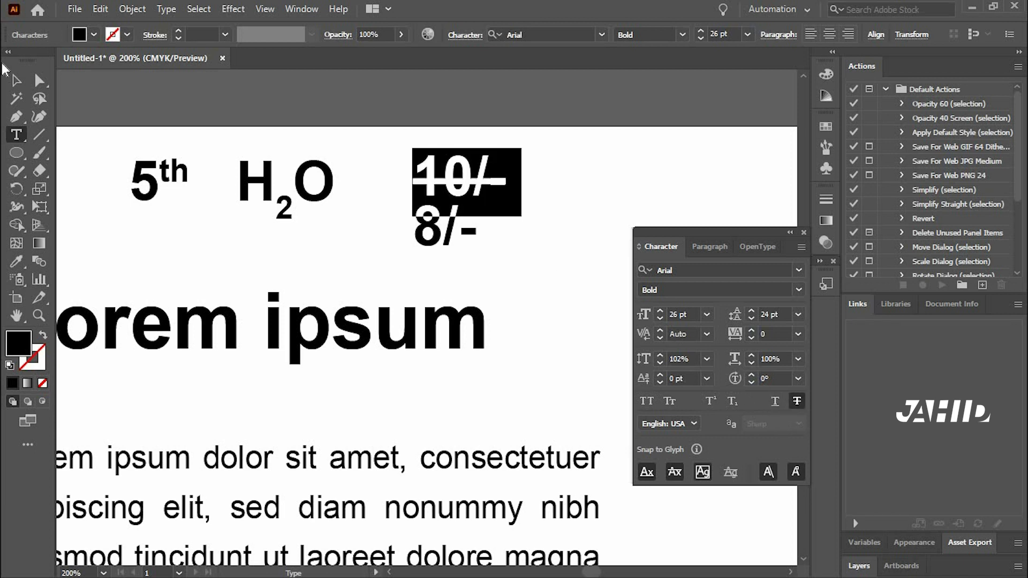
pyautogui.click(16, 80)
pyautogui.moveTo(484, 207); pyautogui.dragTo(478, 184)
pyautogui.hotkey('ctrl', 'shift', 'a')
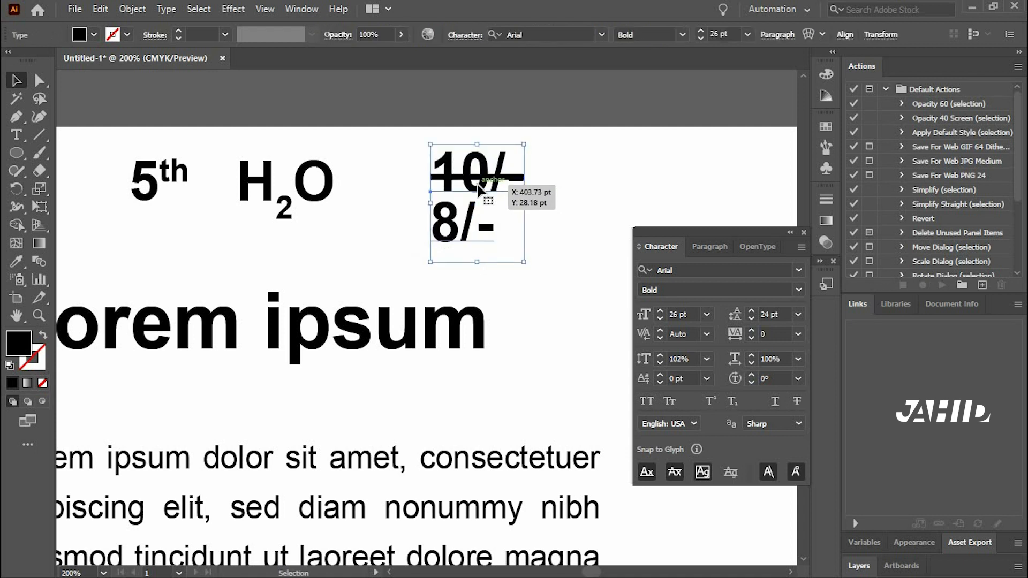
pyautogui.hotkey('ctrl', 'shift', 'a')
pyautogui.click(473, 224)
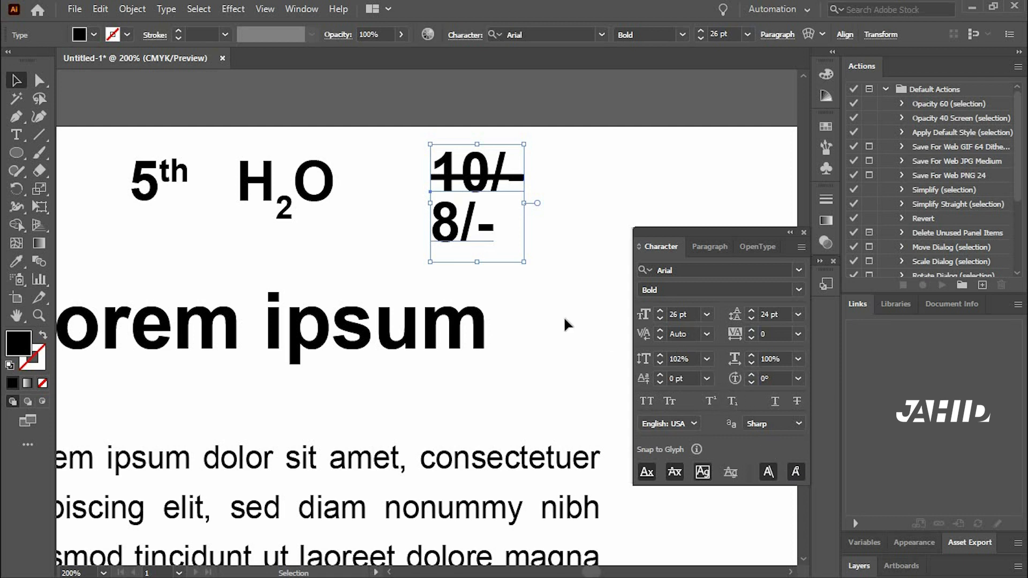
pyautogui.click(540, 293)
# Step: Try a 17° character rotation on the "Lorem ipsum" heading and reset it to 0°
pyautogui.press('space')
pyautogui.moveTo(484, 326); pyautogui.dragTo(504, 287)
pyautogui.click(509, 288)
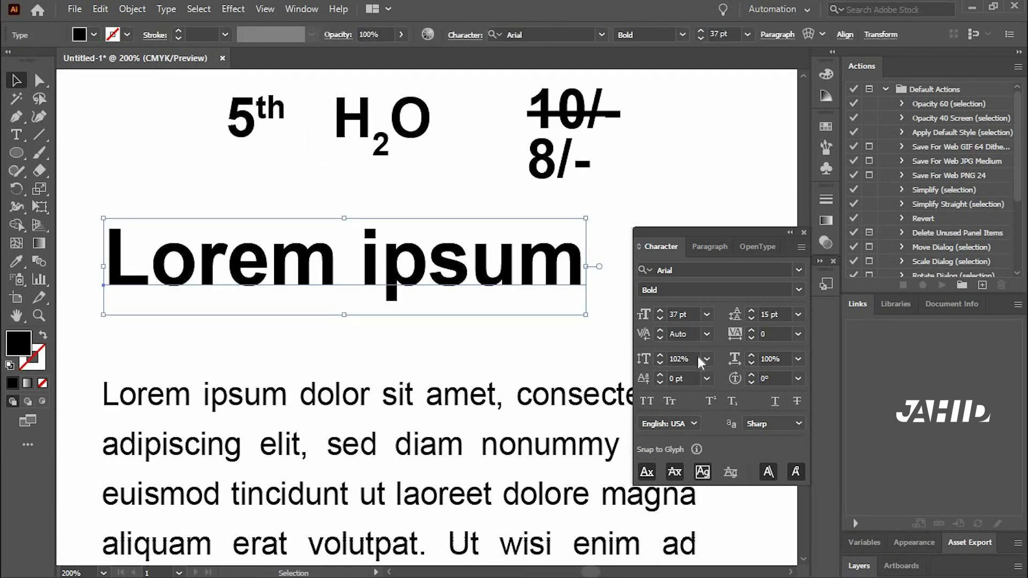
pyautogui.click(751, 376)
pyautogui.click(752, 377)
pyautogui.click(752, 376)
pyautogui.click(752, 377)
pyautogui.click(751, 376)
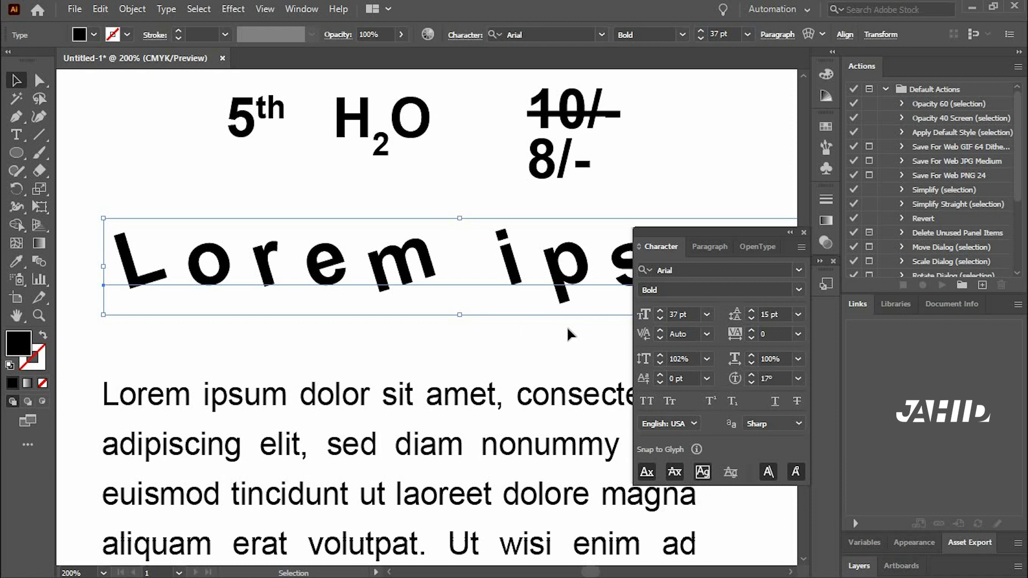
pyautogui.click(797, 378)
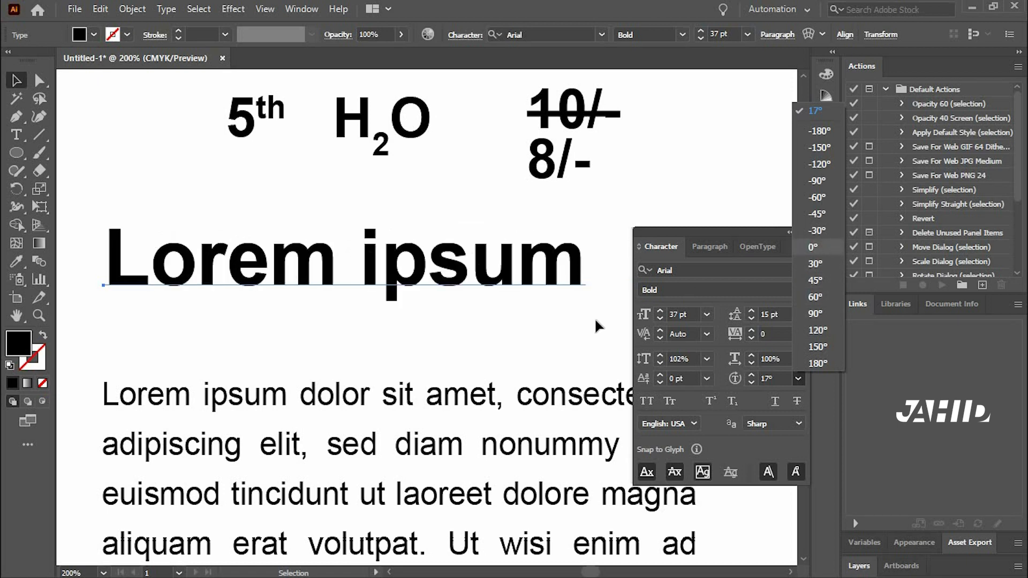
pyautogui.click(582, 333)
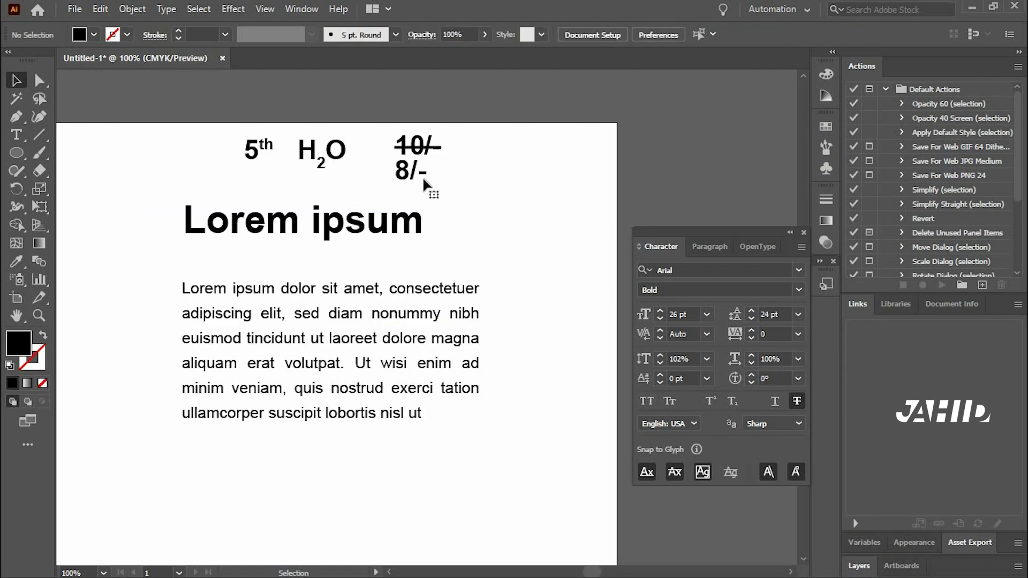
# Step: Delete the sample texts, the heading and the paragraph from the artboard
pyautogui.moveTo(216, 129); pyautogui.dragTo(430, 180)
pyautogui.press('Delete')
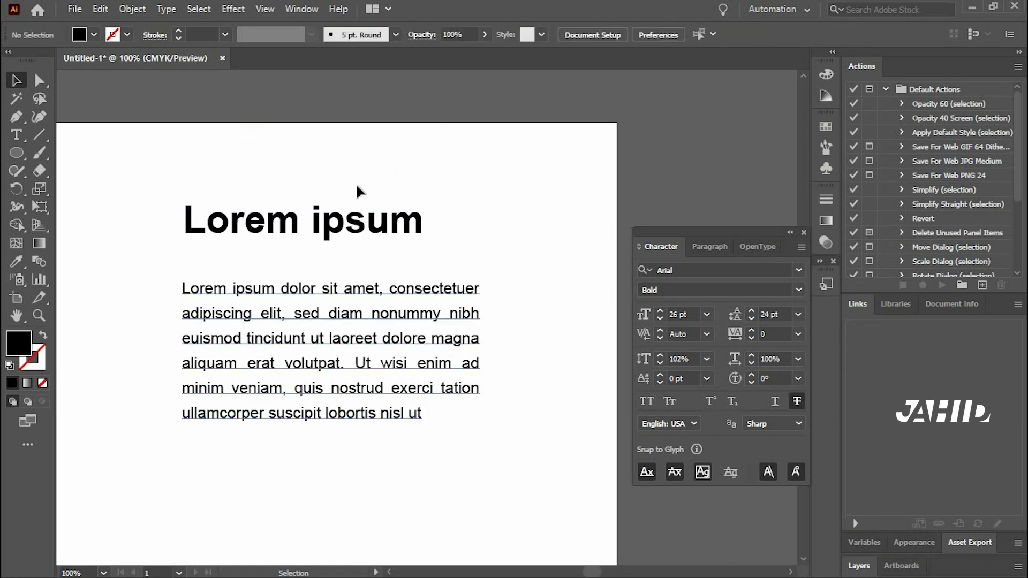
pyautogui.click(427, 325)
pyautogui.moveTo(356, 185); pyautogui.dragTo(462, 268)
pyautogui.press('Delete')
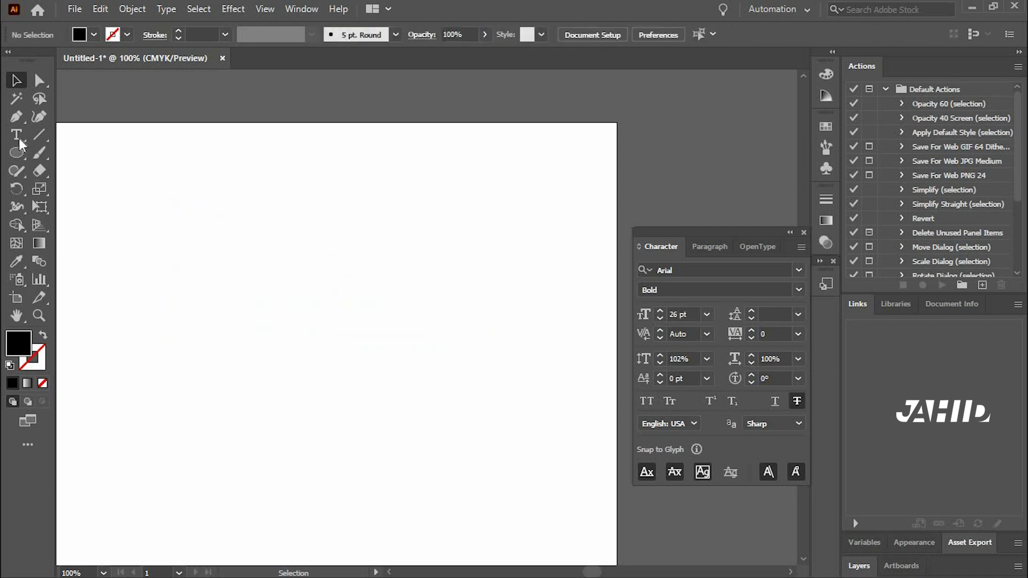
# Step: Draw a black-filled hexagon with the Polygon tool and move it fully onto the artboard
pyautogui.moveTo(18, 137); pyautogui.dragTo(98, 155)
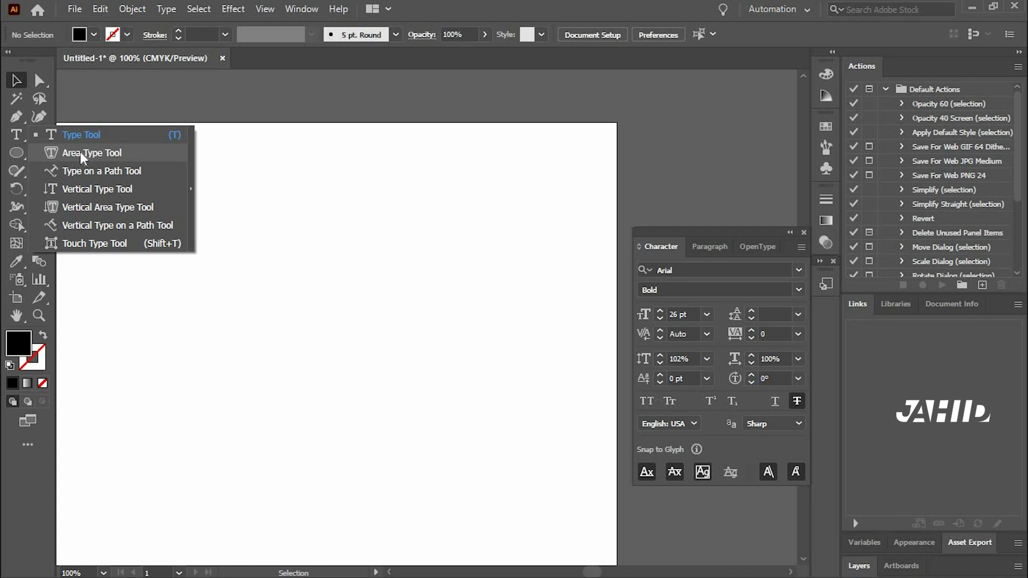
pyautogui.click(17, 154)
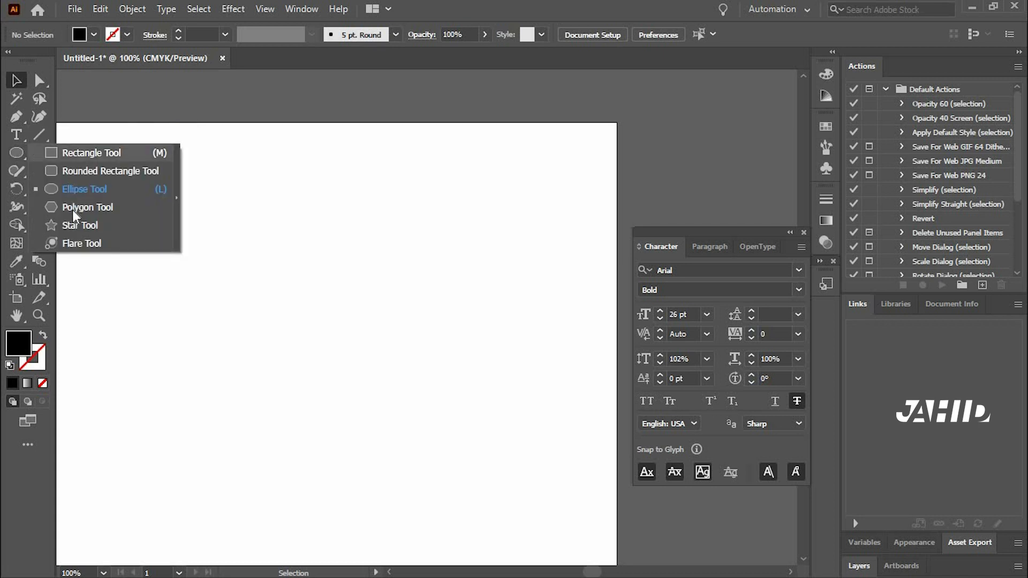
pyautogui.click(73, 210)
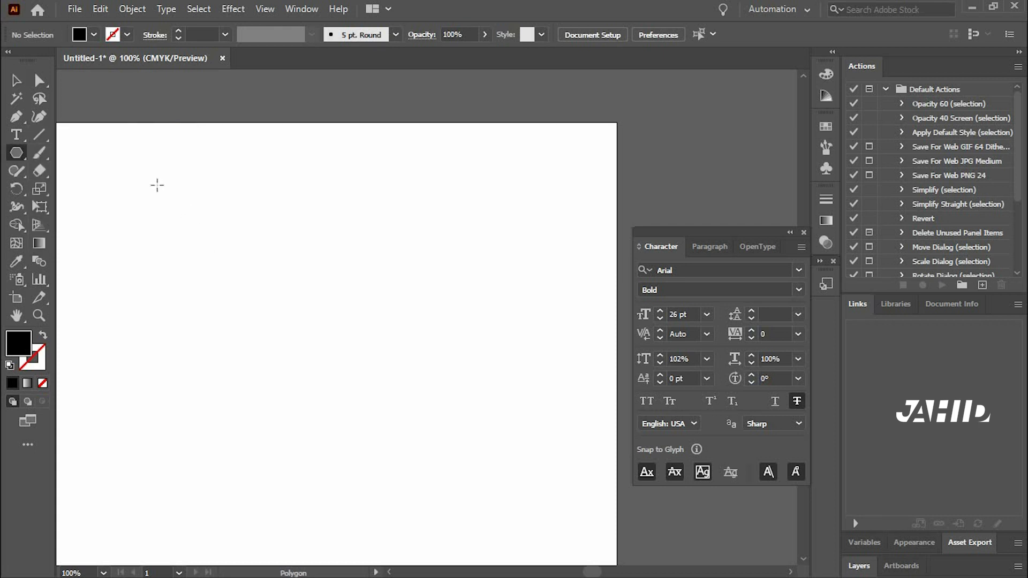
pyautogui.moveTo(156, 185); pyautogui.dragTo(213, 279)
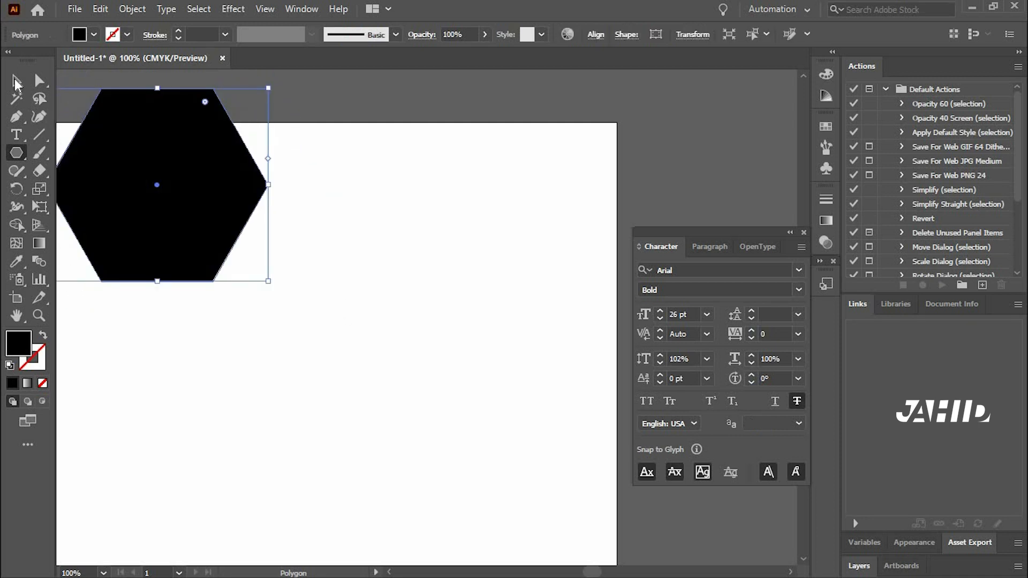
pyautogui.moveTo(197, 231); pyautogui.dragTo(351, 286)
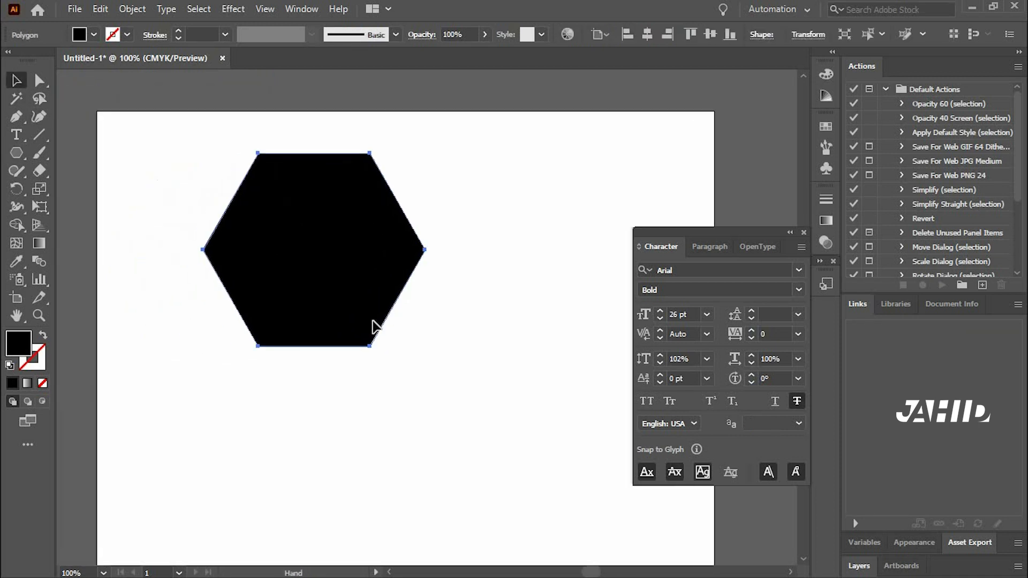
pyautogui.moveTo(371, 335); pyautogui.dragTo(358, 351)
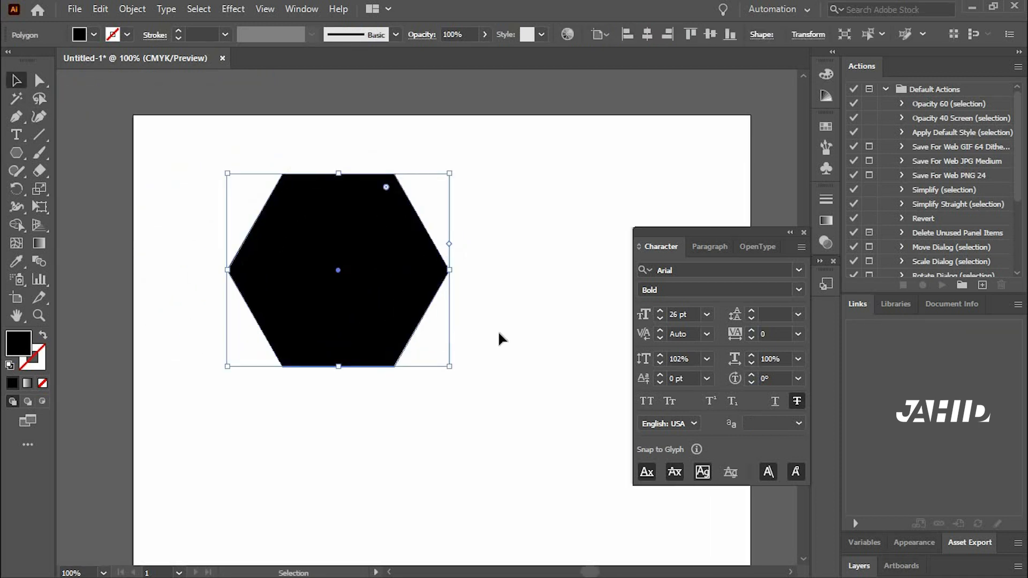
pyautogui.click(156, 249)
# Step: Fill the hexagon with placeholder text using the Area Type tool on its edge
pyautogui.moveTo(16, 135); pyautogui.dragTo(90, 155)
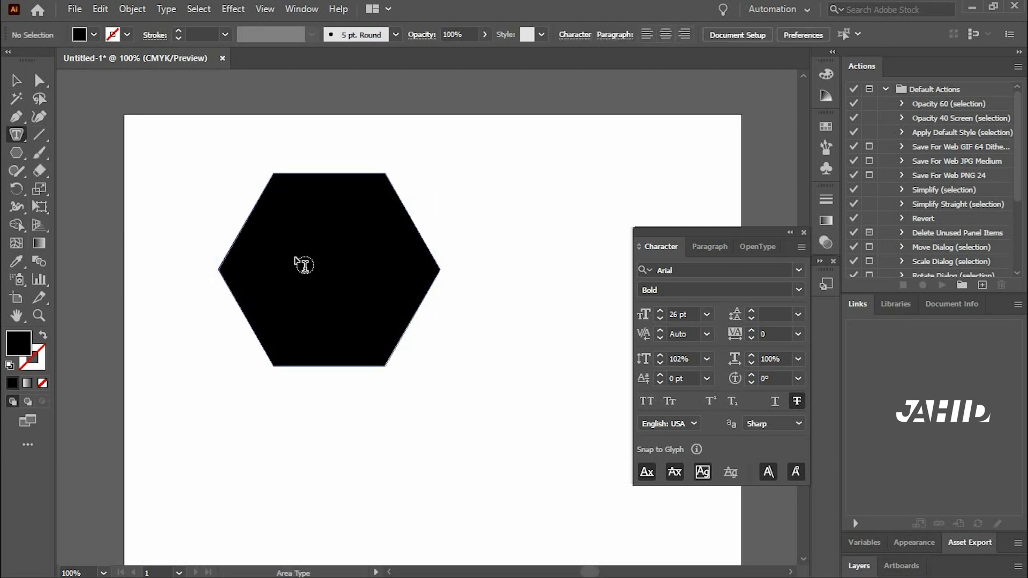
pyautogui.click(285, 428)
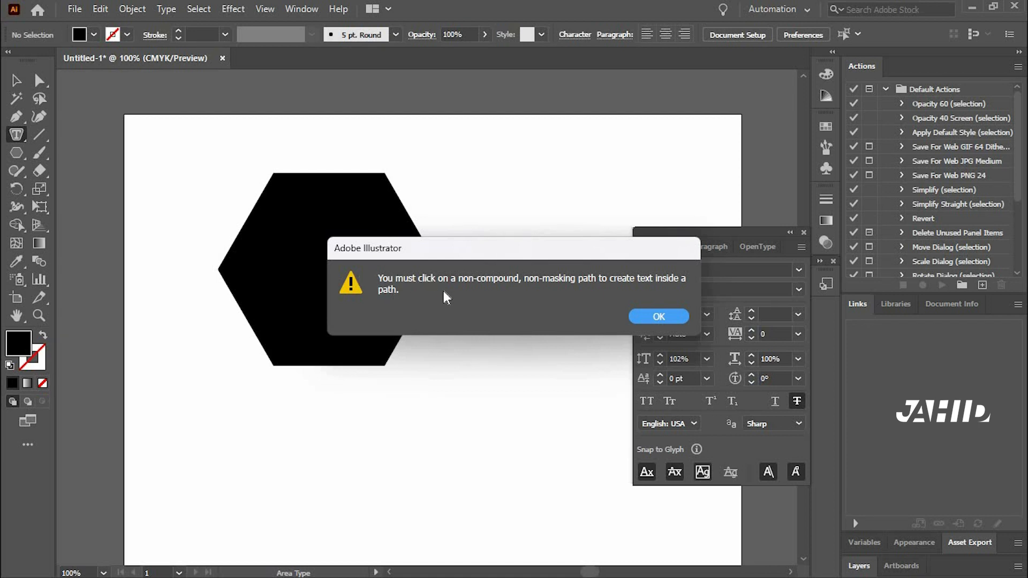
pyautogui.click(663, 315)
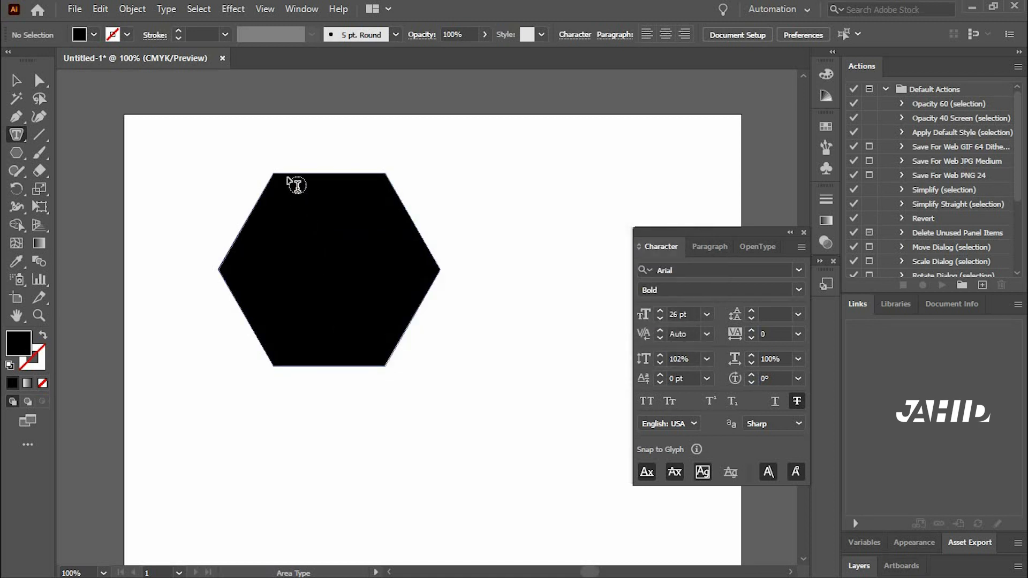
pyautogui.click(659, 320)
pyautogui.click(659, 320)
pyautogui.click(660, 320)
pyautogui.click(659, 319)
pyautogui.click(320, 205)
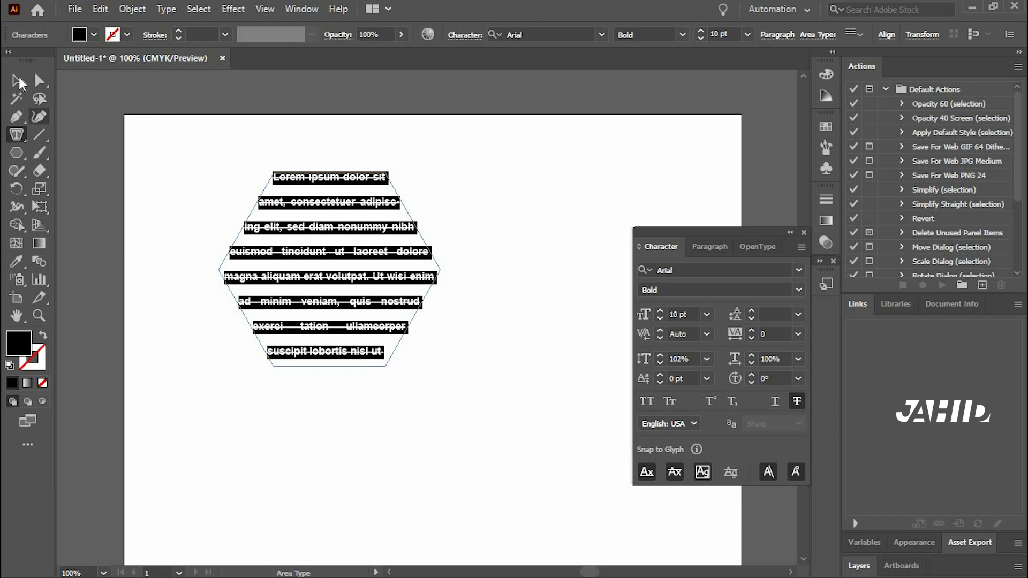
# Step: Remove Strikethrough from the hexagon's text and reduce its leading to 18 pt
pyautogui.click(16, 80)
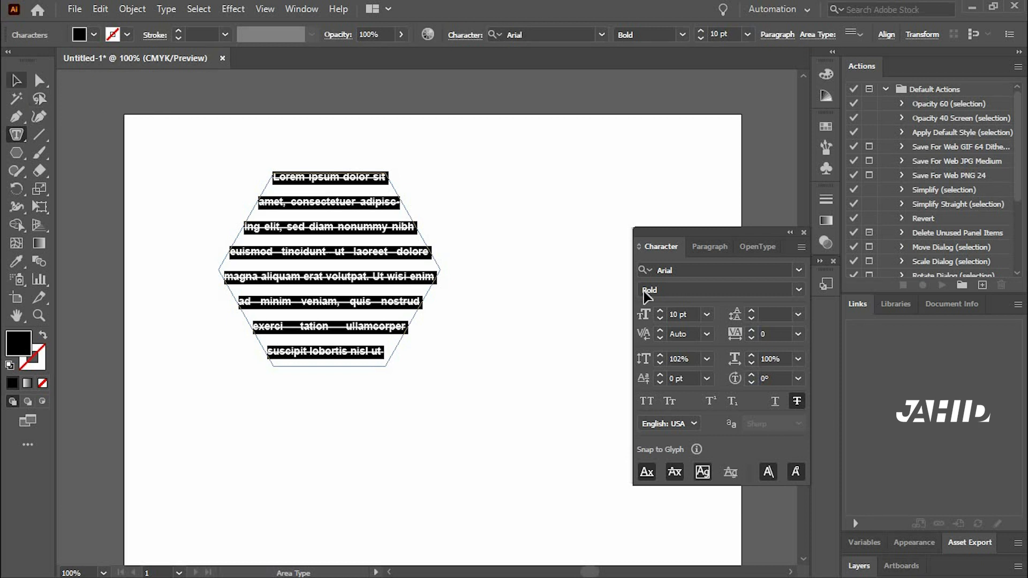
pyautogui.click(797, 402)
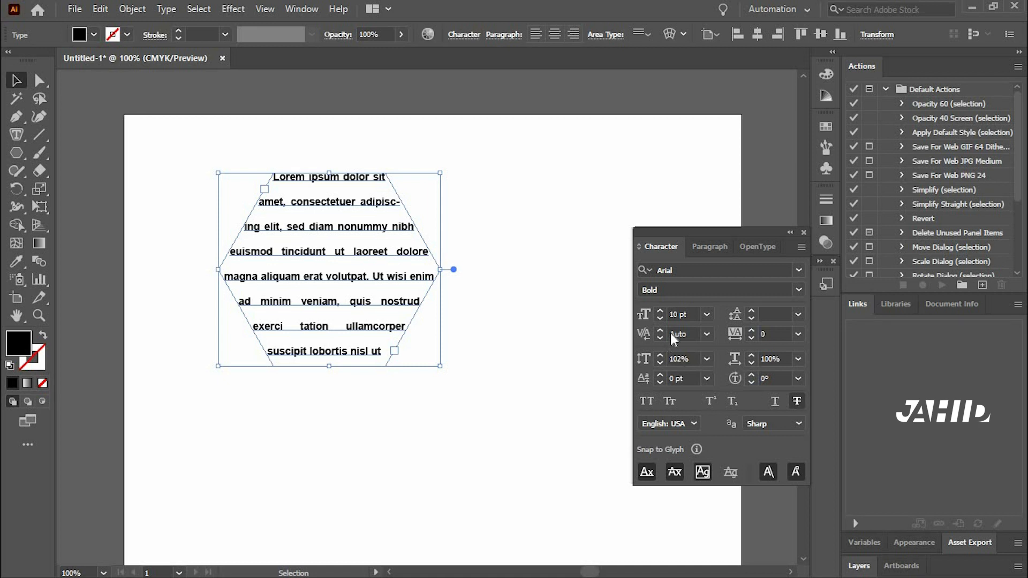
pyautogui.click(751, 319)
pyautogui.click(751, 320)
pyautogui.click(751, 320)
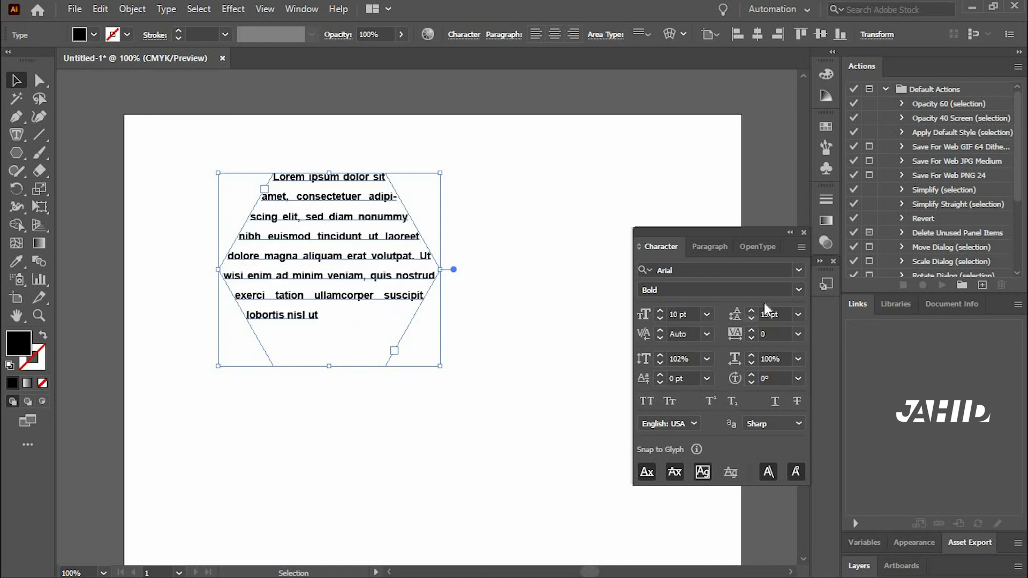
# Step: Set the hexagon text to the Regular font style at 13 pt so all of it fits the shape
pyautogui.click(798, 289)
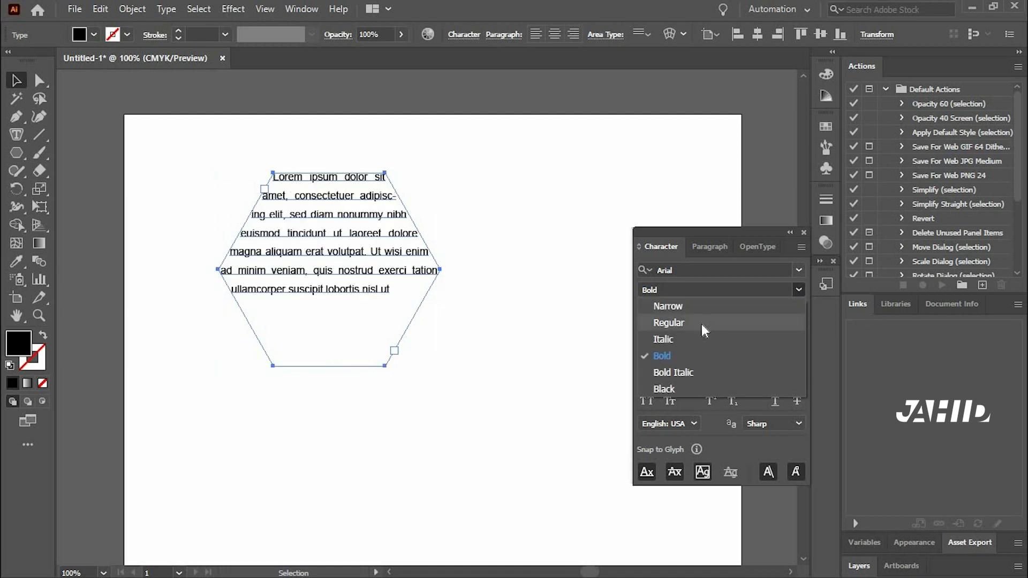
pyautogui.click(707, 323)
pyautogui.click(660, 310)
pyautogui.click(660, 310)
pyautogui.click(660, 311)
pyautogui.click(660, 310)
pyautogui.click(449, 302)
pyautogui.click(407, 305)
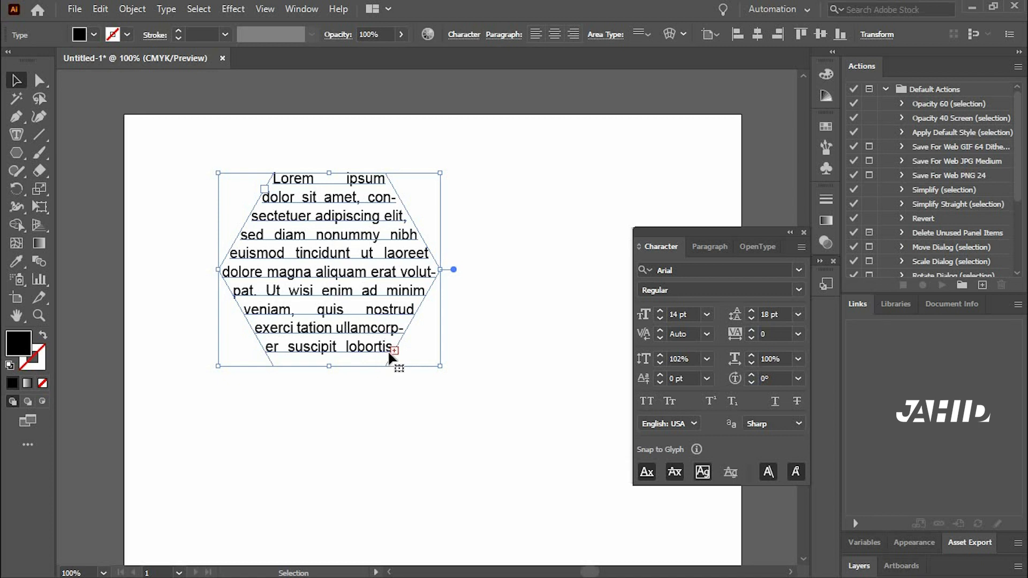
pyautogui.click(661, 319)
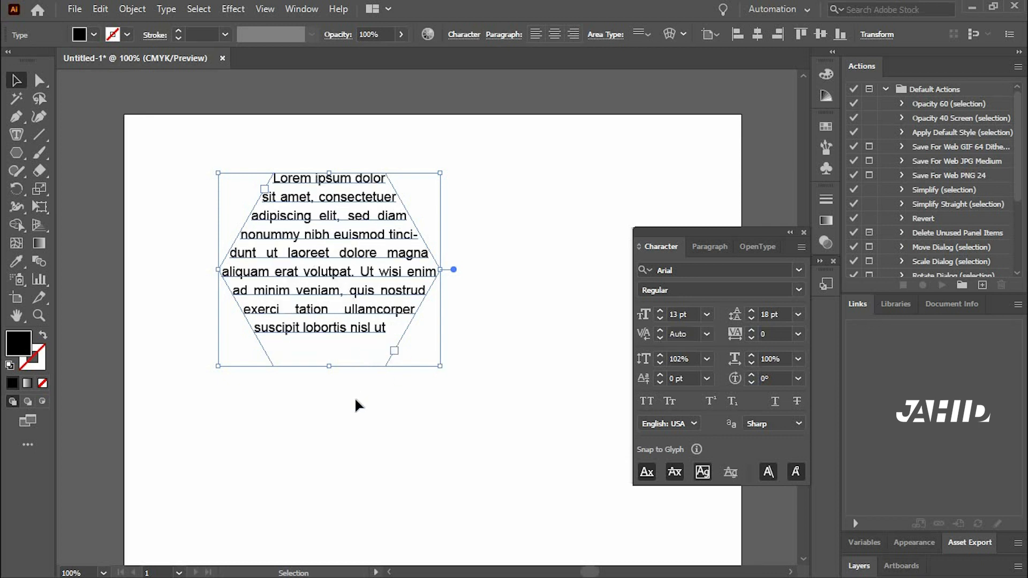
# Step: Delete the hexagon text and draw a circle in its place with the Ellipse tool
pyautogui.press('Delete')
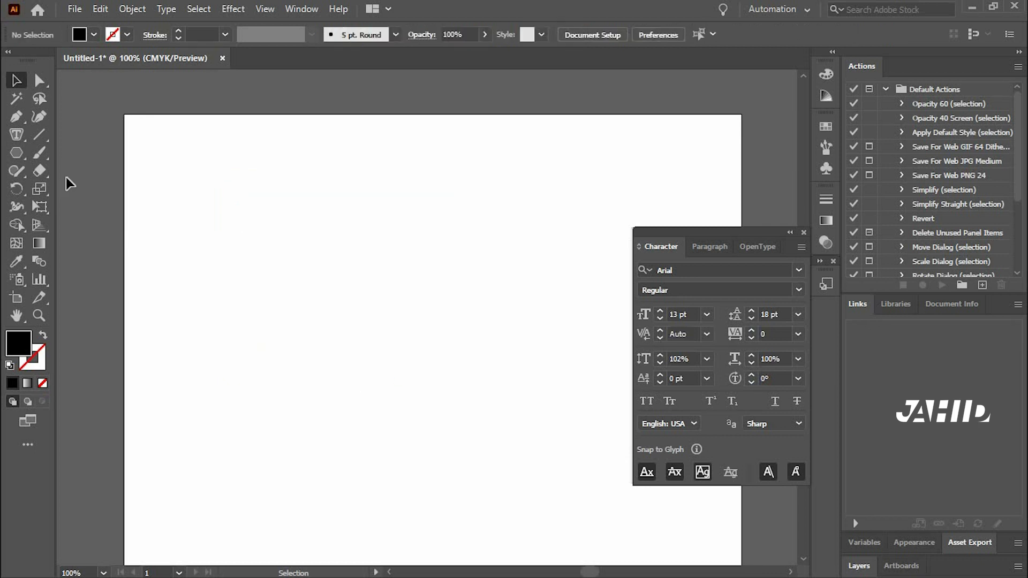
pyautogui.click(18, 152)
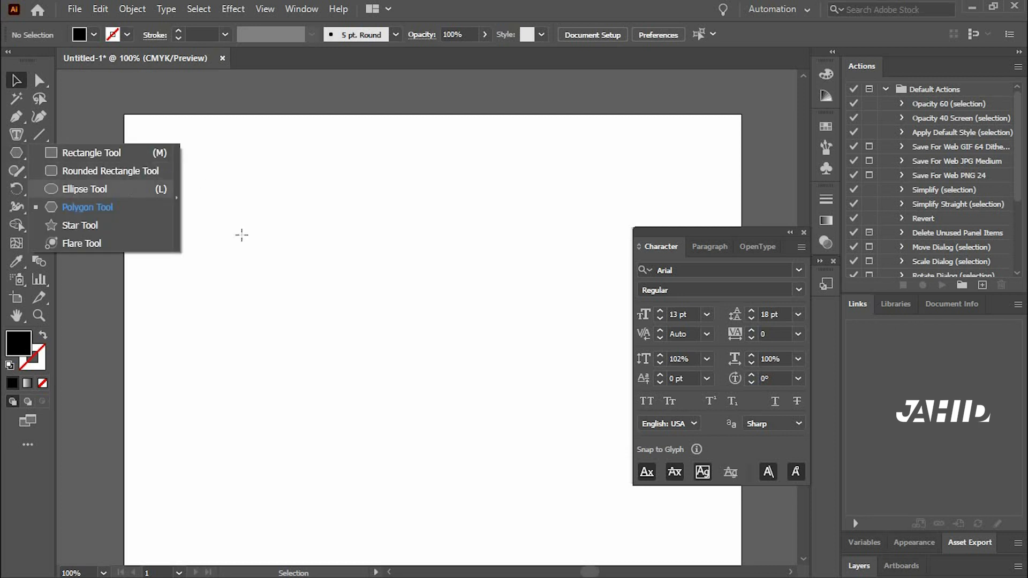
pyautogui.press('l')
pyautogui.moveTo(219, 203); pyautogui.dragTo(443, 426)
# Step: Fill the circle with placeholder text using the Area Type tool and deselect it
pyautogui.press('t')
pyautogui.click(292, 220)
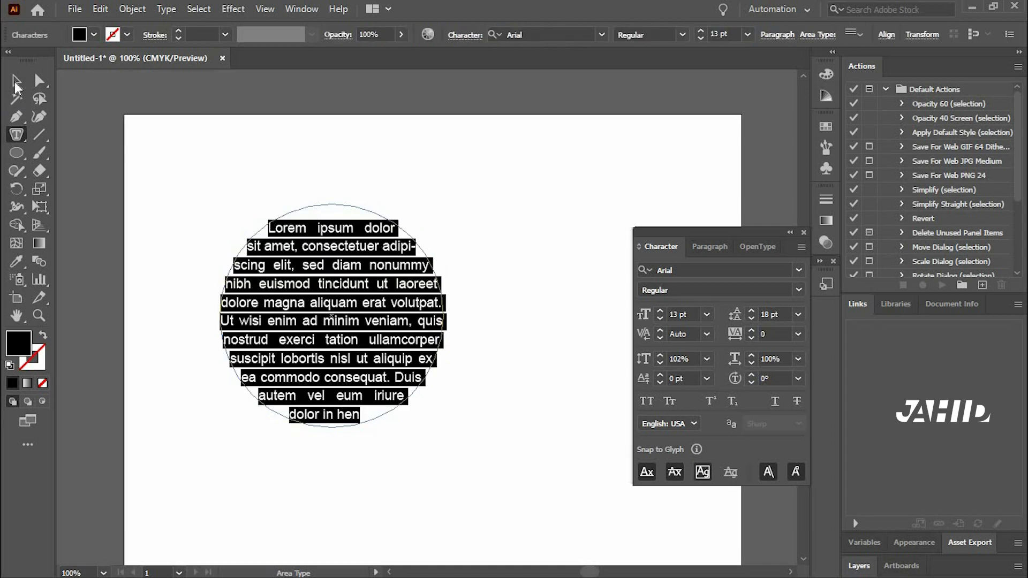
pyautogui.press('Escape')
pyautogui.click(549, 454)
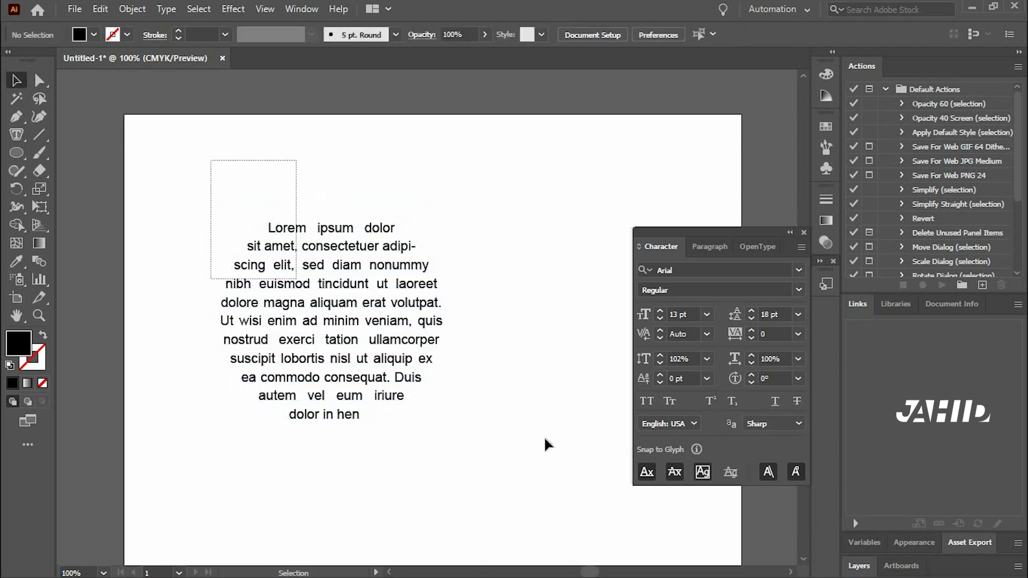
# Step: Delete the circle text and draw an open S-shaped curve in its place with the Pen tool
pyautogui.moveTo(211, 160); pyautogui.dragTo(552, 456)
pyautogui.press('Delete')
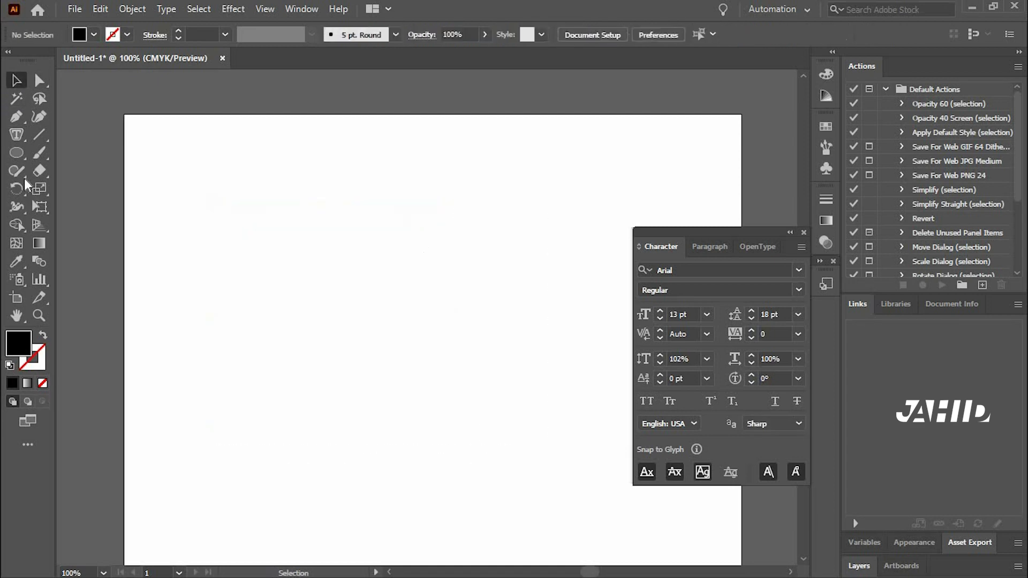
pyautogui.moveTo(17, 134); pyautogui.dragTo(77, 172)
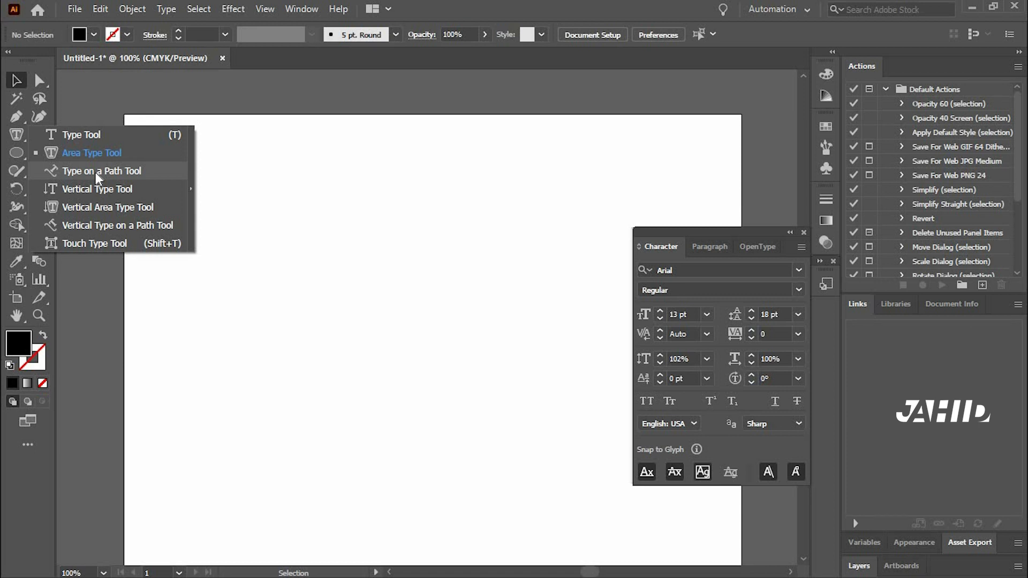
pyautogui.press('p')
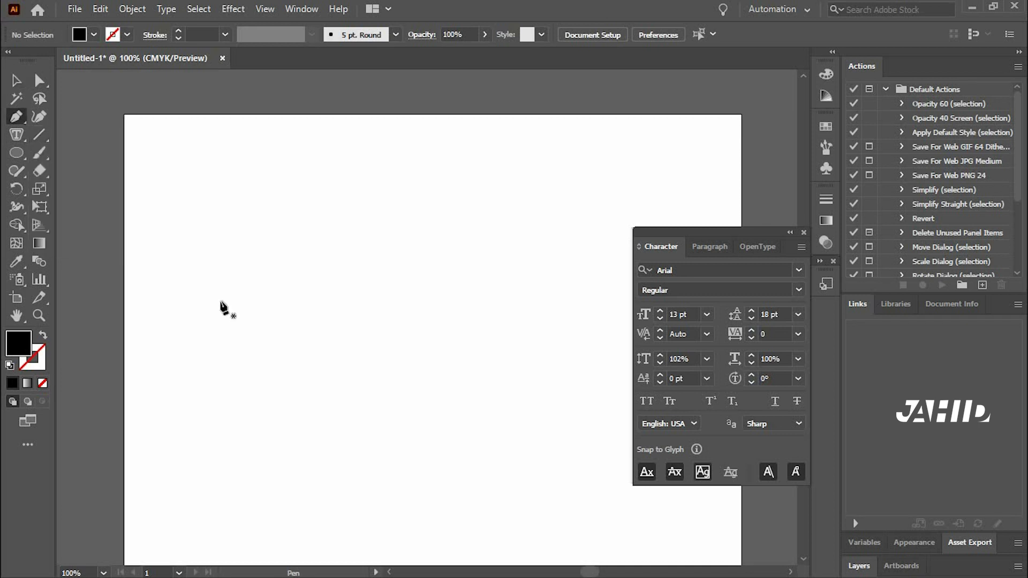
pyautogui.click(220, 301)
pyautogui.moveTo(336, 254); pyautogui.dragTo(436, 304)
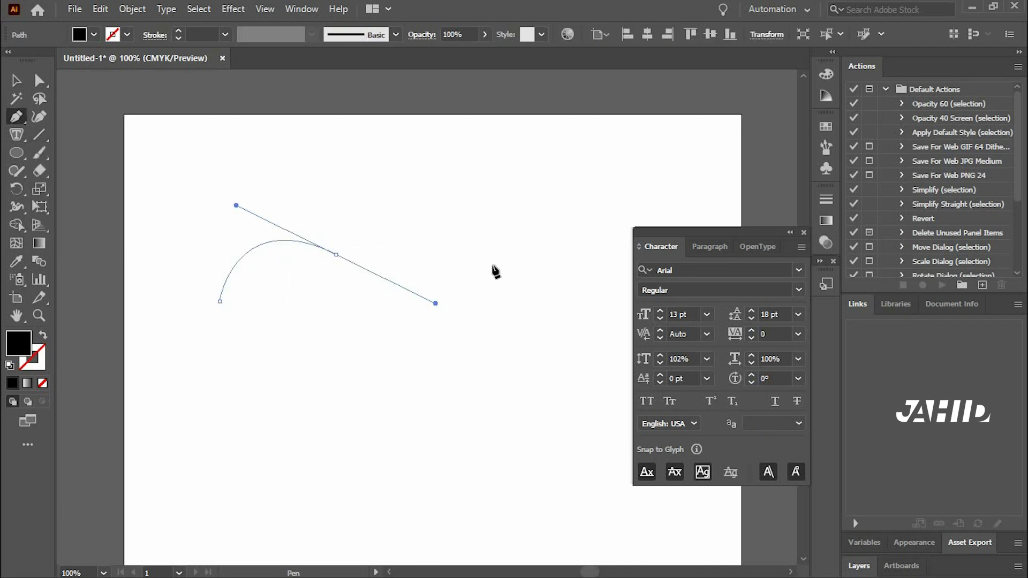
pyautogui.click(457, 217)
pyautogui.press('v')
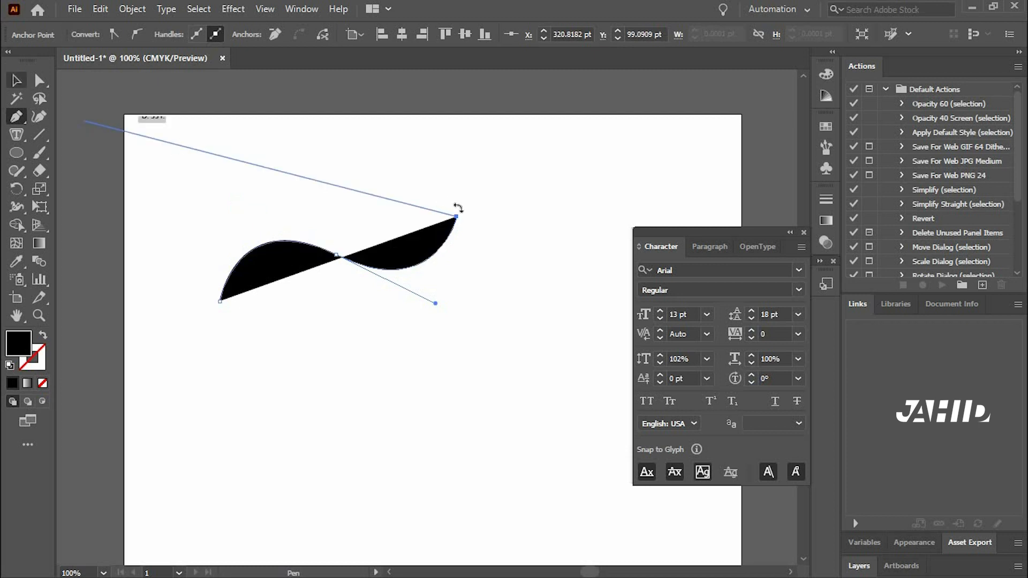
# Step: Rotate the S-shaped curve slightly clockwise and swap its fill and stroke to leave only a black outline
pyautogui.moveTo(465, 225); pyautogui.dragTo(464, 243)
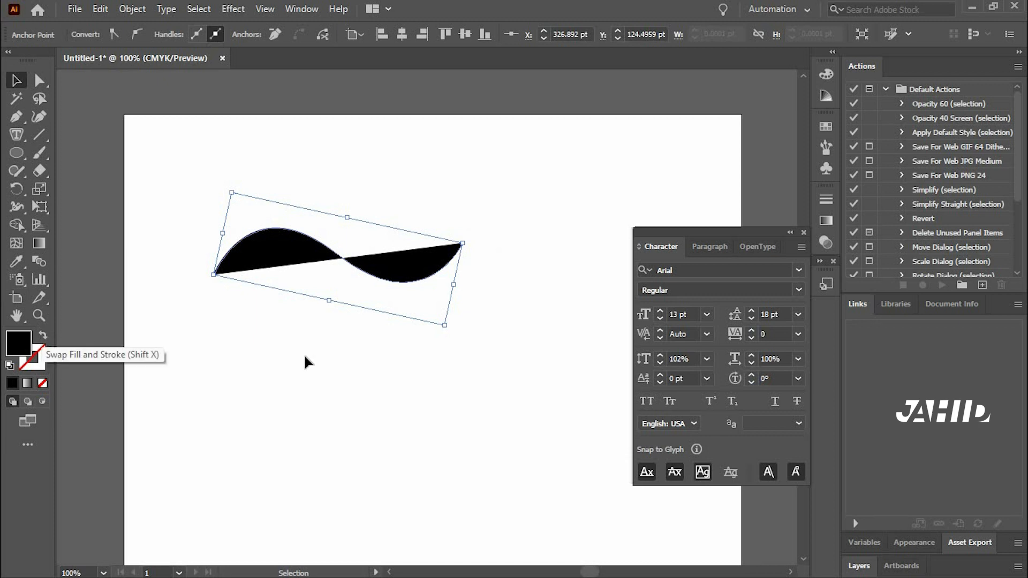
pyautogui.hotkey('shift', 'x')
pyautogui.click(198, 168)
pyautogui.click(375, 284)
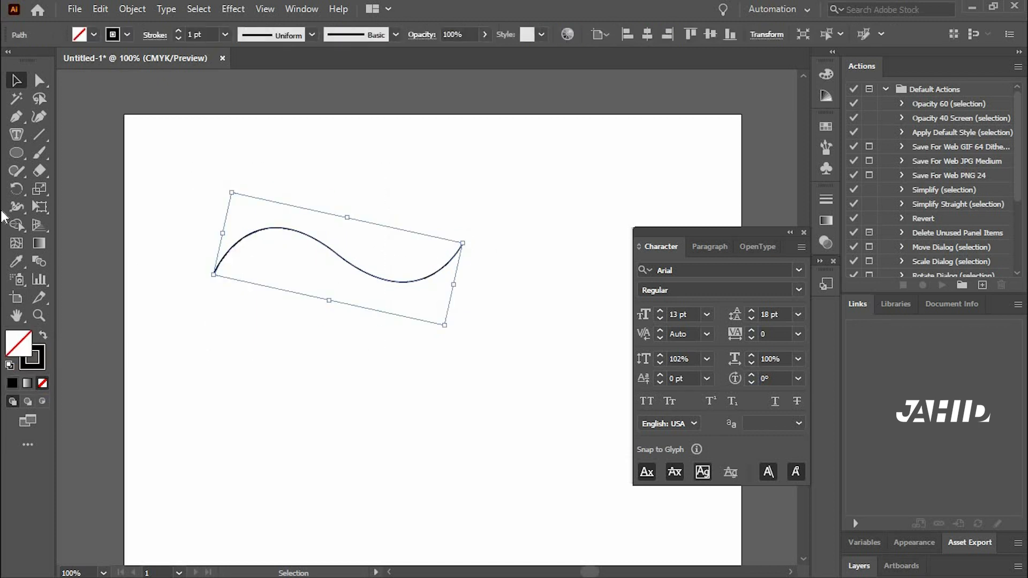
# Step: Run placeholder text along the S-shaped curve with the Type on a Path tool and deselect it
pyautogui.moveTo(16, 135); pyautogui.dragTo(114, 171)
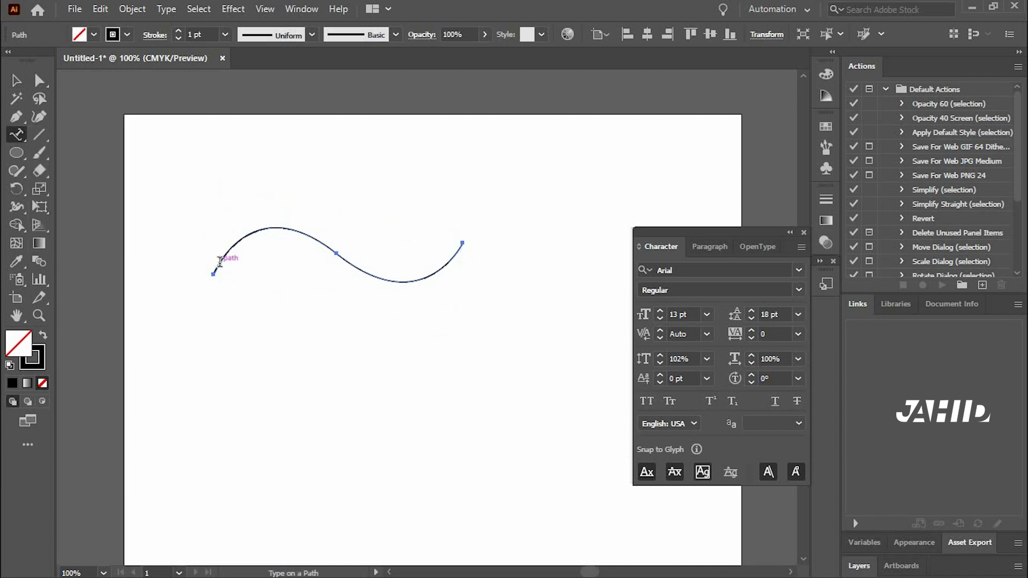
pyautogui.click(220, 261)
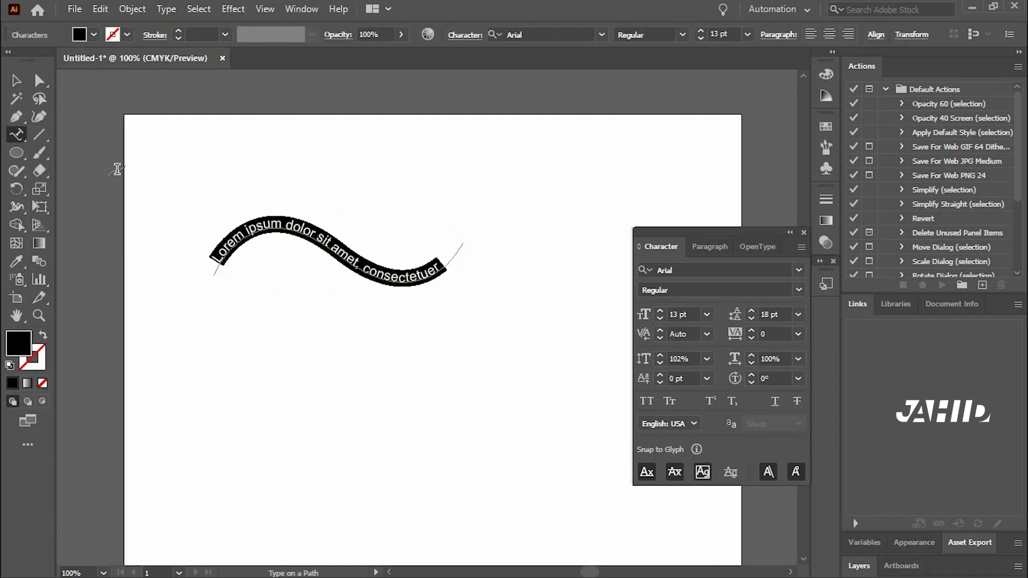
pyautogui.click(16, 81)
pyautogui.click(275, 149)
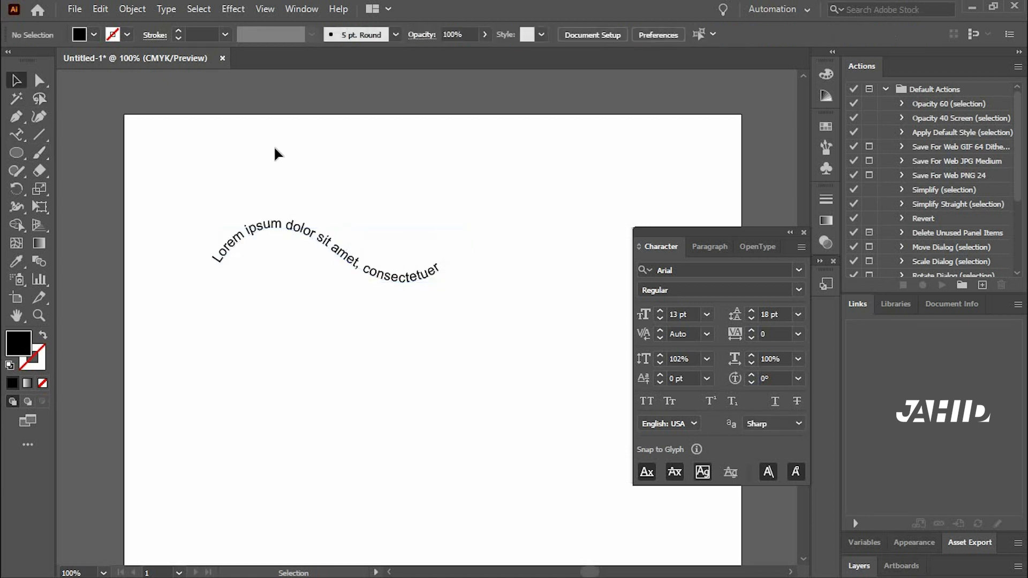
# Step: Try a larger font size on the curved text and return it to 13 pt
pyautogui.moveTo(252, 215); pyautogui.dragTo(498, 318)
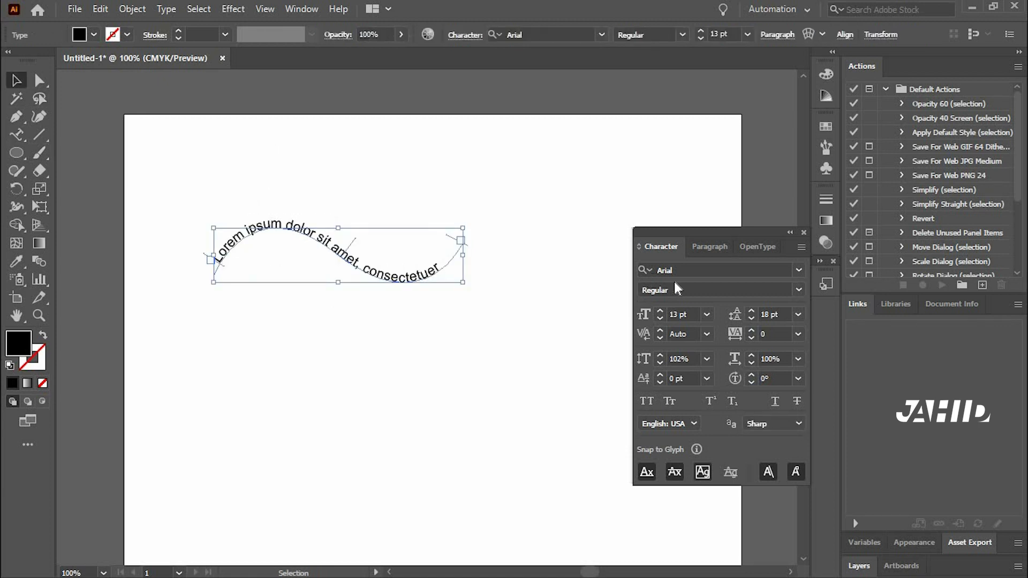
pyautogui.click(661, 311)
pyautogui.click(660, 318)
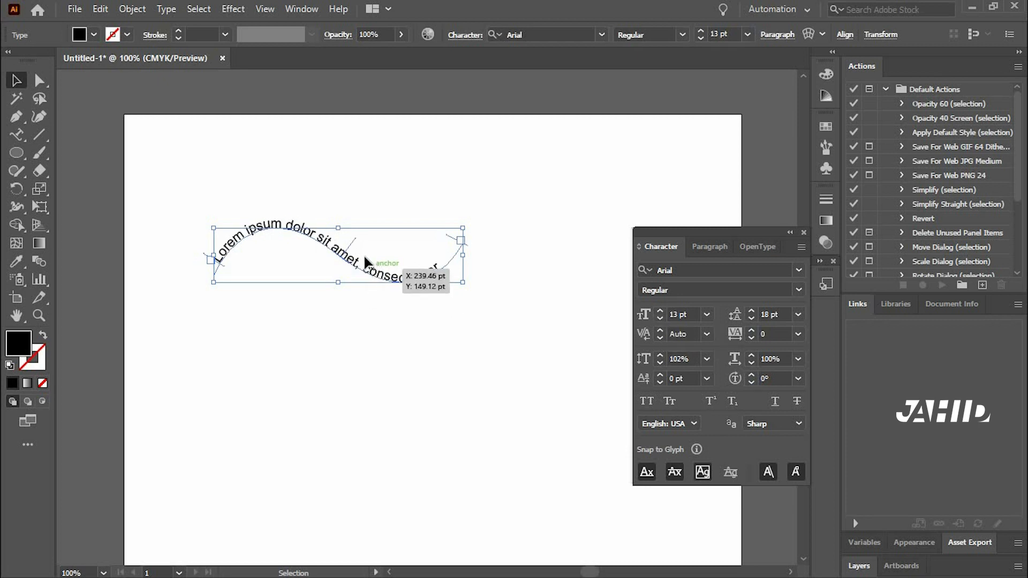
# Step: Shift the start of the curved text farther along its path with the Direct Selection tool
pyautogui.click(39, 80)
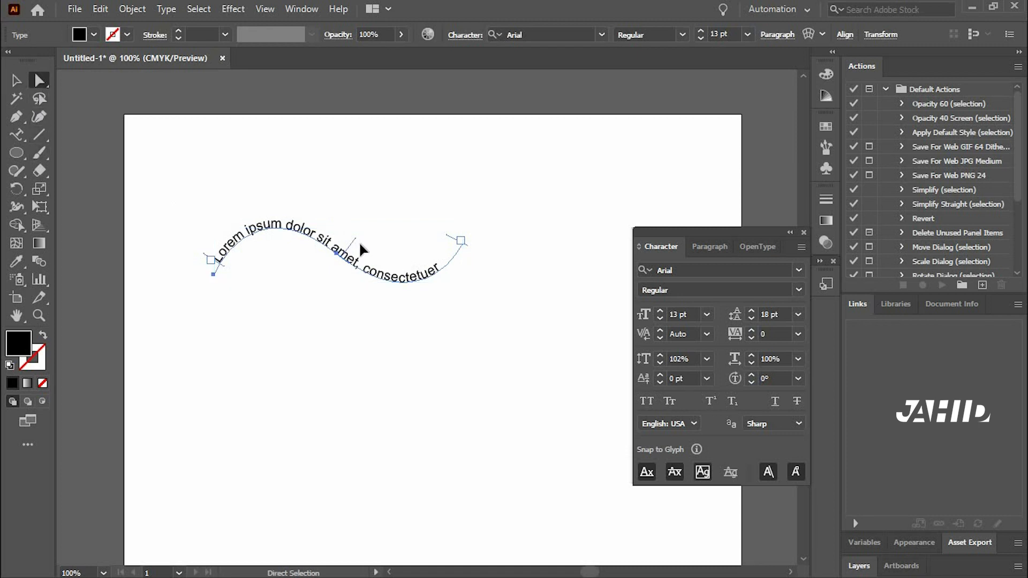
pyautogui.click(369, 246)
pyautogui.click(205, 254)
pyautogui.moveTo(226, 236)
pyautogui.mouseDown()
pyautogui.moveTo(234, 233)
pyautogui.moveTo(197, 271)
pyautogui.moveTo(228, 229)
pyautogui.moveTo(207, 249)
pyautogui.moveTo(222, 240)
pyautogui.mouseUp()
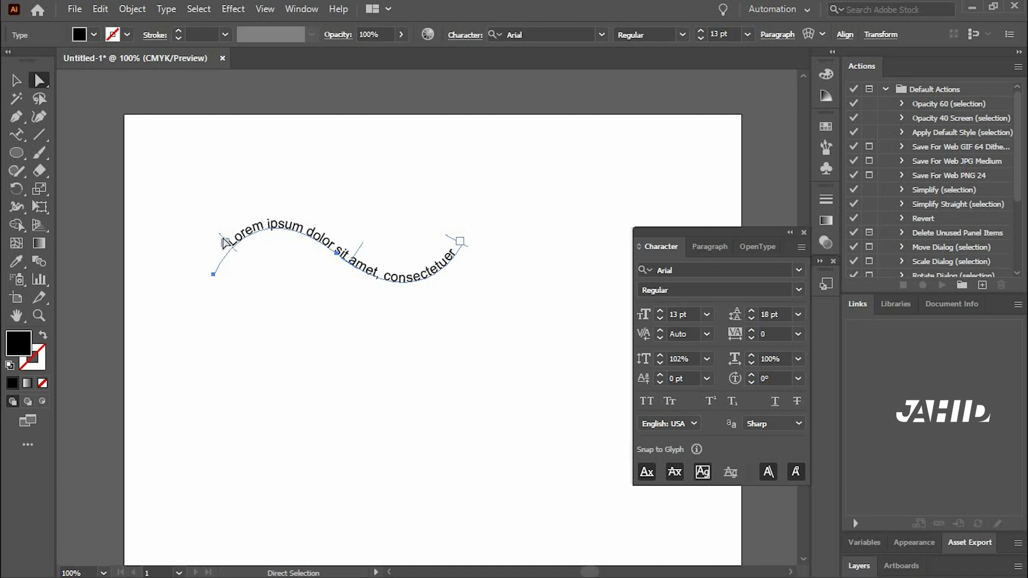
# Step: Draw a circle below the wavy text and run placeholder text around its outline with the Type on a Path tool
pyautogui.click(17, 135)
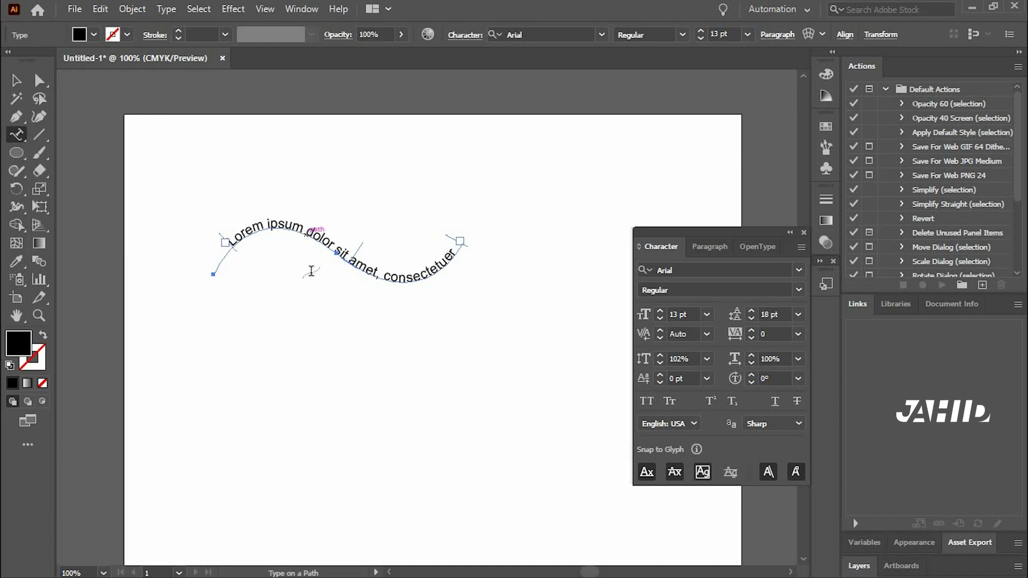
pyautogui.click(16, 153)
pyautogui.moveTo(371, 400); pyautogui.dragTo(458, 487)
pyautogui.click(16, 134)
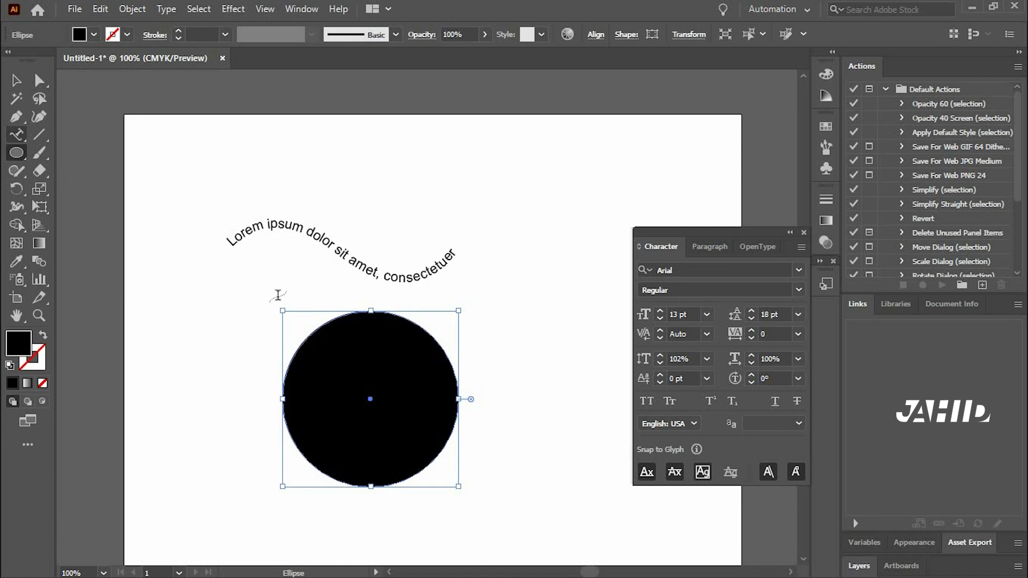
pyautogui.click(292, 363)
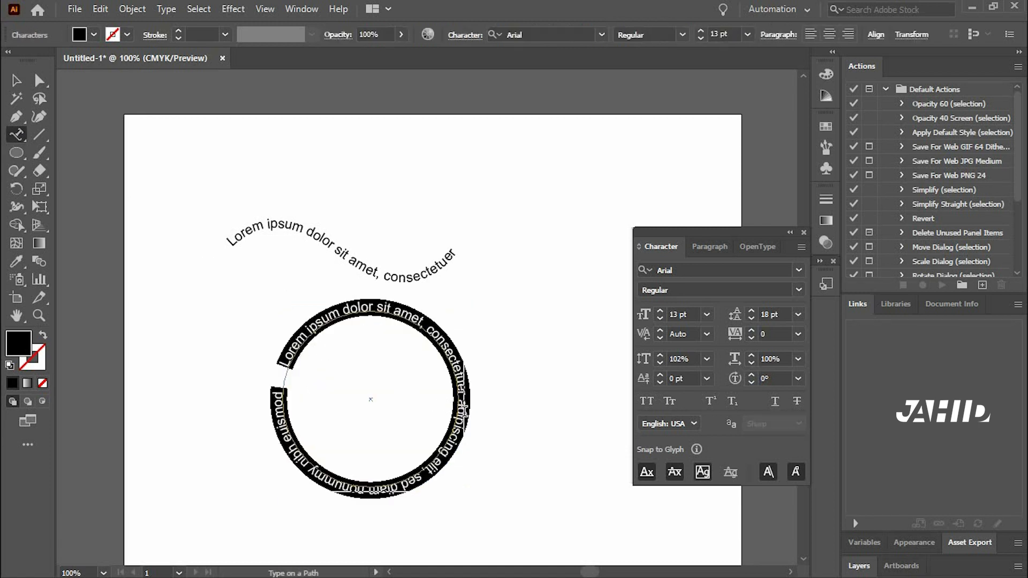
# Step: Delete the circle text after "consectetuer ad" and slide the remaining words around the path to arch over the circle's upper half
pyautogui.moveTo(461, 418); pyautogui.dragTo(226, 369)
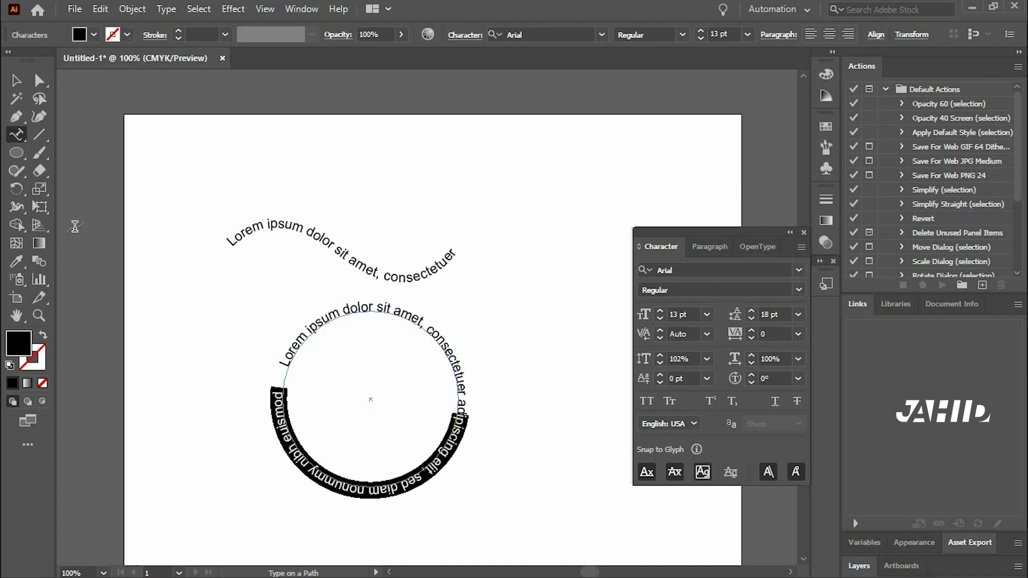
pyautogui.press('BackSpace')
pyautogui.press('Escape')
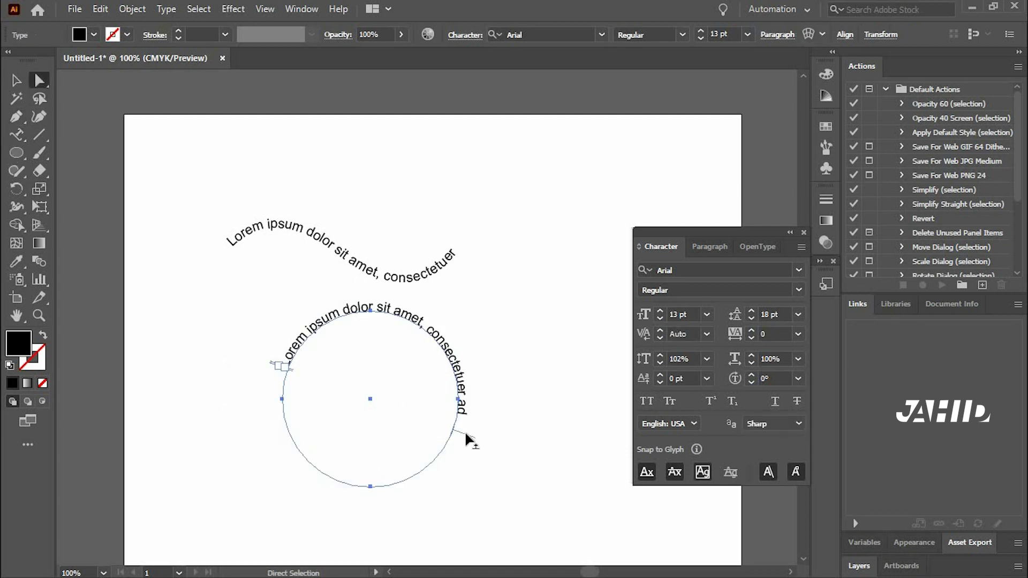
pyautogui.moveTo(470, 404); pyautogui.dragTo(471, 398)
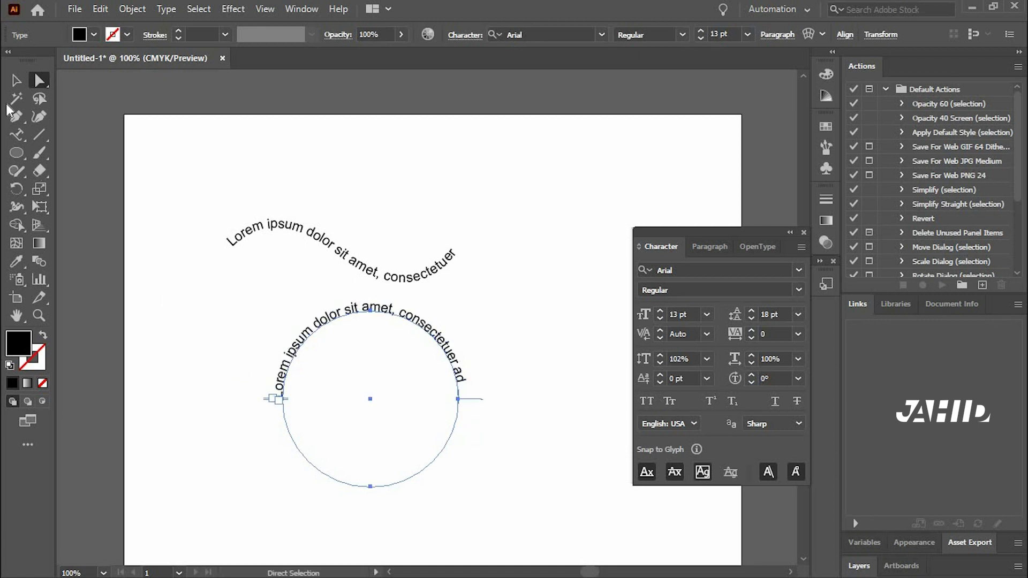
# Step: Delete both the wavy text and the circle text from the artboard
pyautogui.click(15, 84)
pyautogui.moveTo(239, 327); pyautogui.dragTo(505, 453)
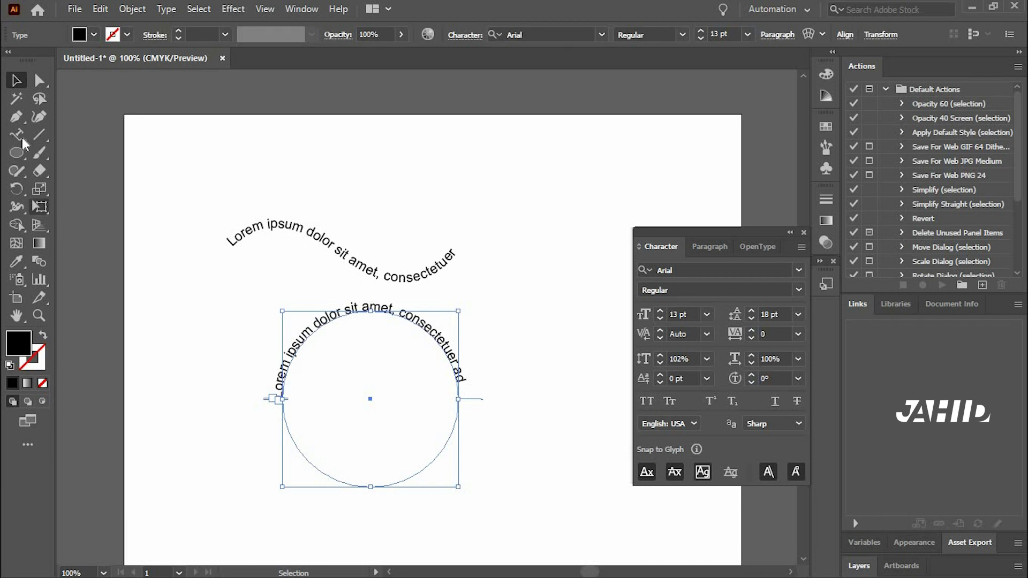
pyautogui.moveTo(186, 212); pyautogui.dragTo(510, 452)
pyautogui.press('Delete')
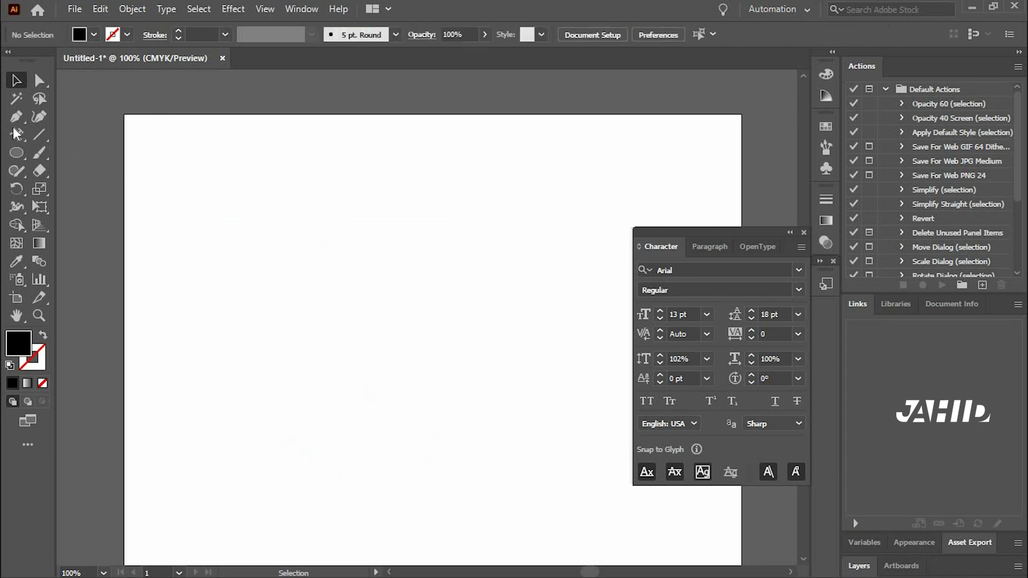
# Step: Place a horizontal "Lorem ipsum" with the Type tool and a vertical one below it with the Vertical Type tool
pyautogui.click(16, 135)
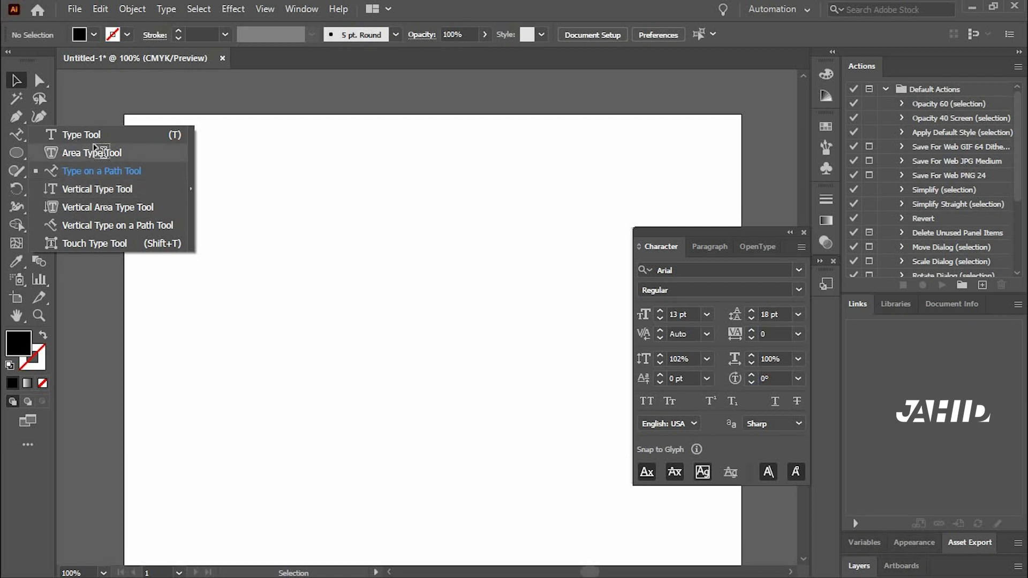
pyautogui.click(200, 199)
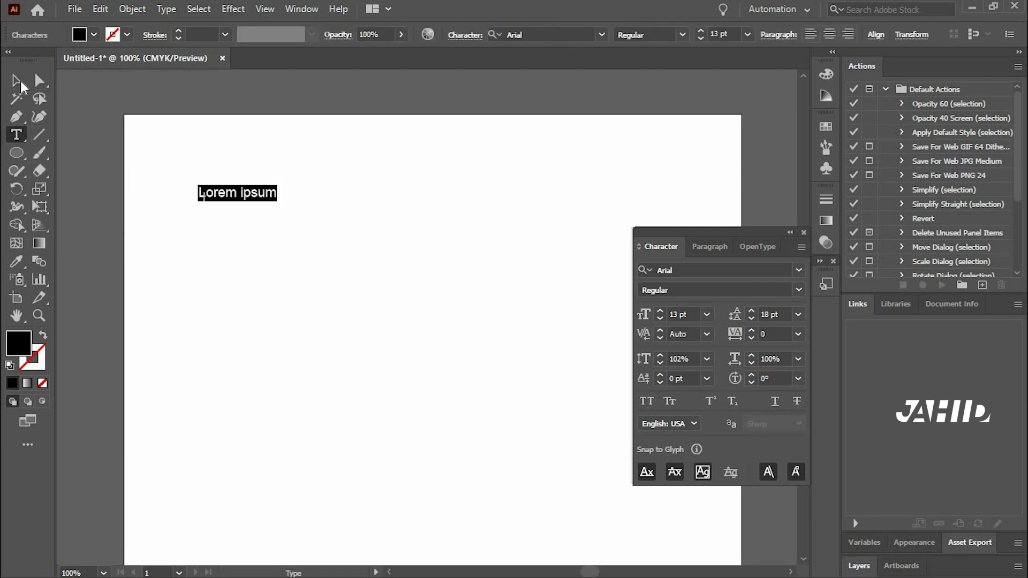
pyautogui.click(18, 83)
pyautogui.rightClick(19, 136)
pyautogui.click(82, 189)
pyautogui.click(239, 255)
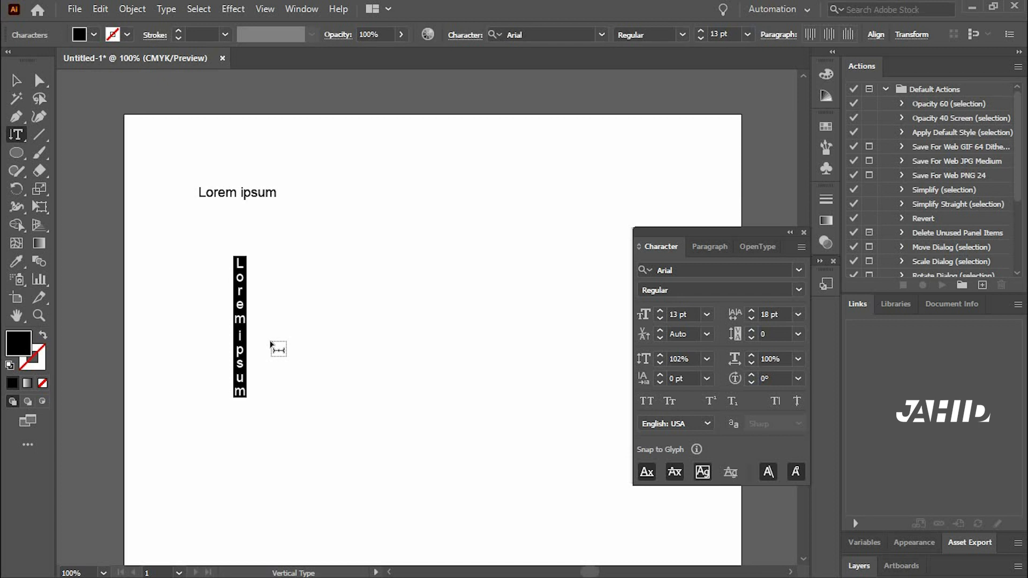
# Step: Draw a black hexagon with the Polygon tool and move it about 87 pt right and 54 pt down, clear of the texts
pyautogui.rightClick(16, 134)
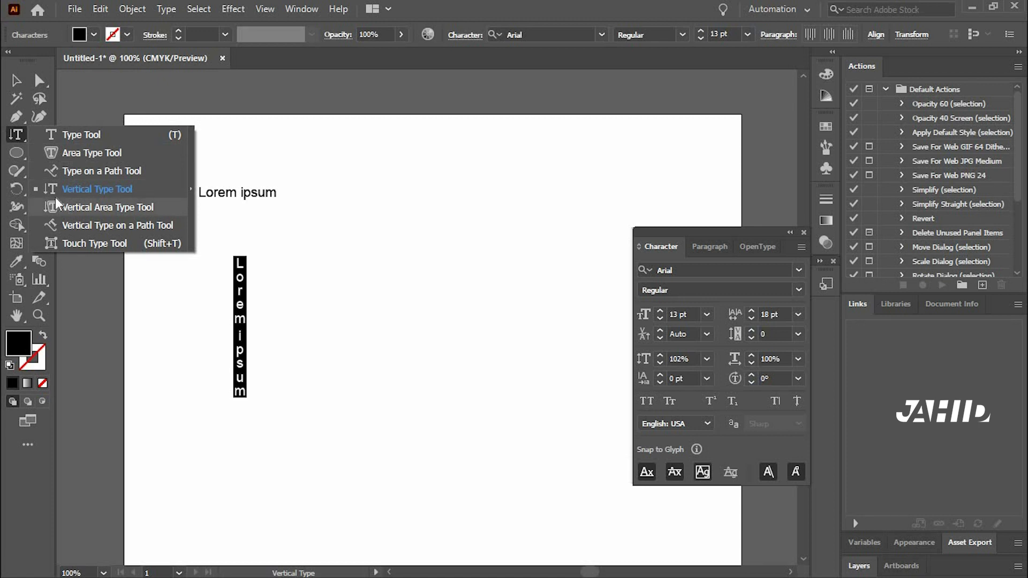
pyautogui.rightClick(17, 153)
pyautogui.click(65, 207)
pyautogui.moveTo(324, 274); pyautogui.dragTo(409, 355)
pyautogui.click(16, 81)
pyautogui.moveTo(351, 218); pyautogui.dragTo(441, 273)
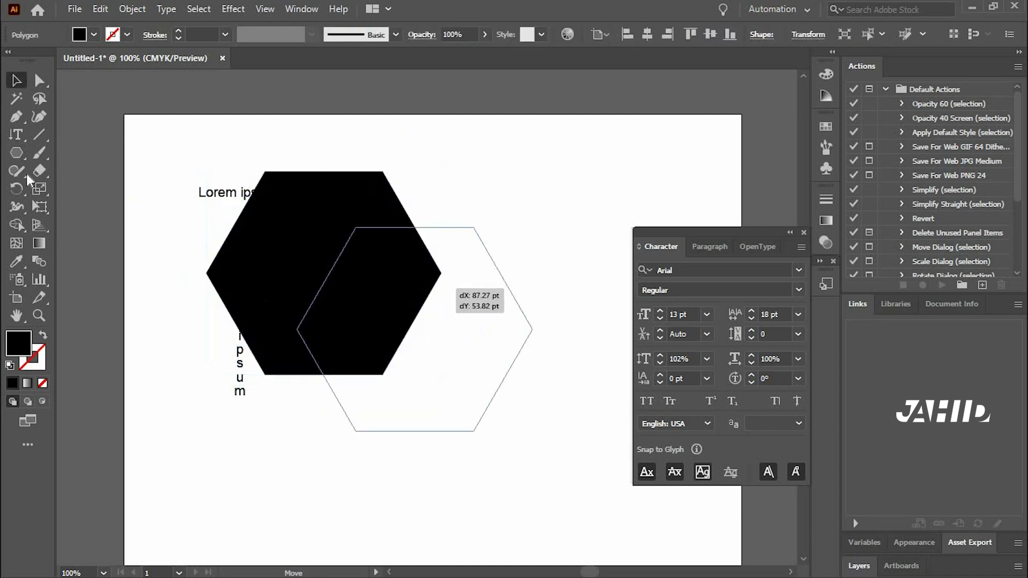
# Step: Fill the hexagon with vertical placeholder text using the Vertical Area Type tool
pyautogui.rightClick(17, 134)
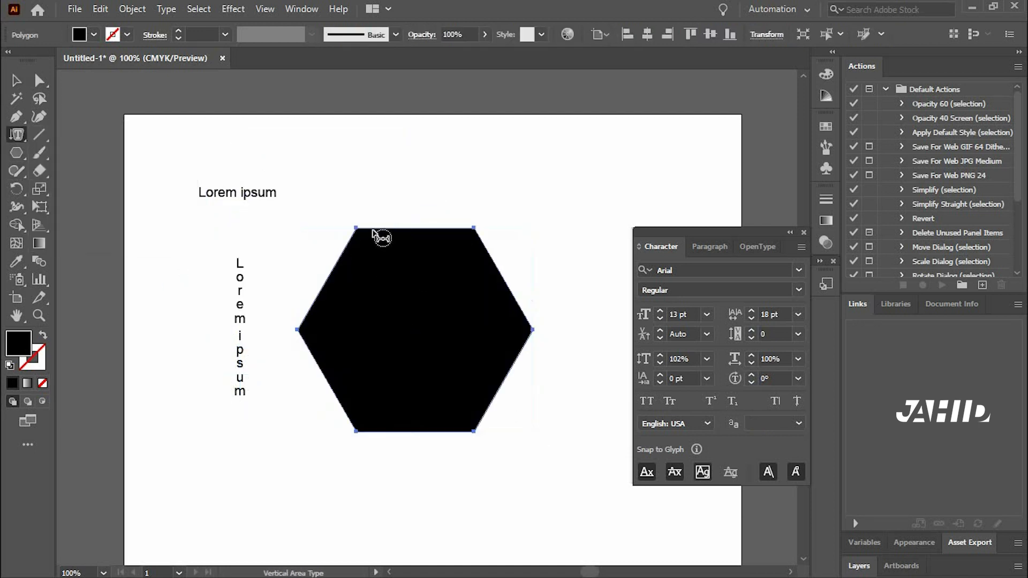
pyautogui.click(474, 349)
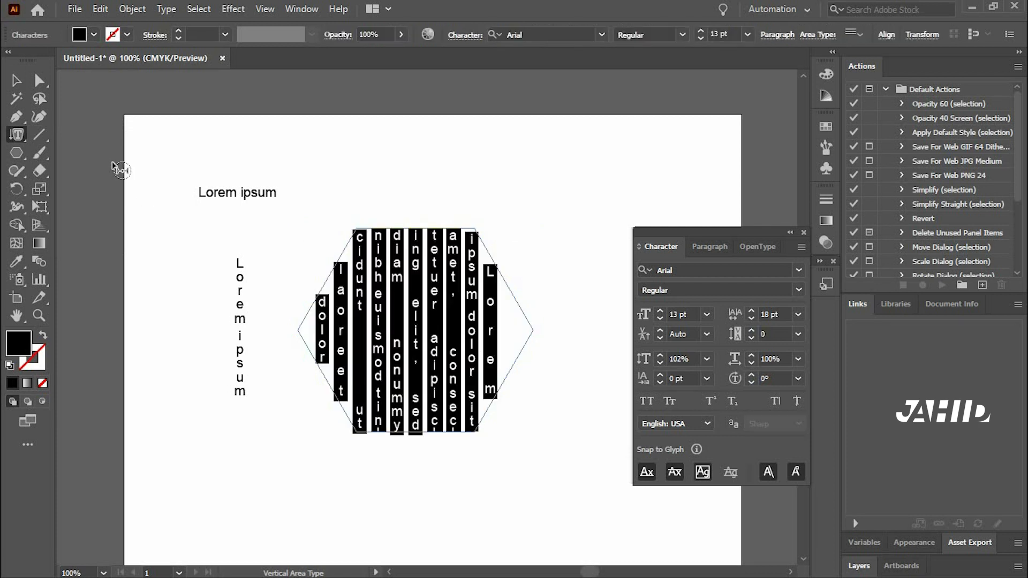
pyautogui.click(24, 85)
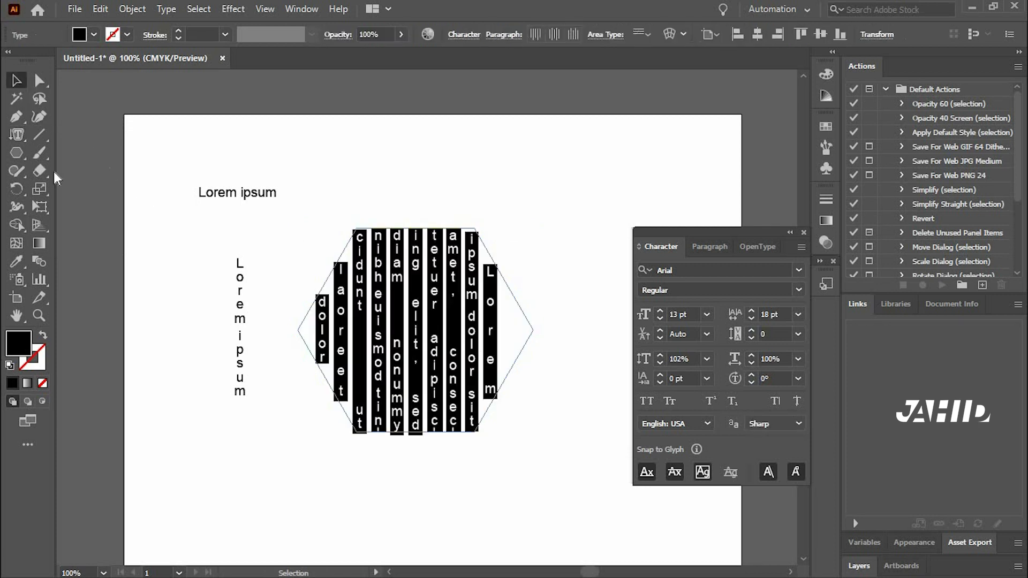
# Step: Delete the hexagon text and the vertical "Lorem ipsum", keeping the horizontal text
pyautogui.rightClick(17, 135)
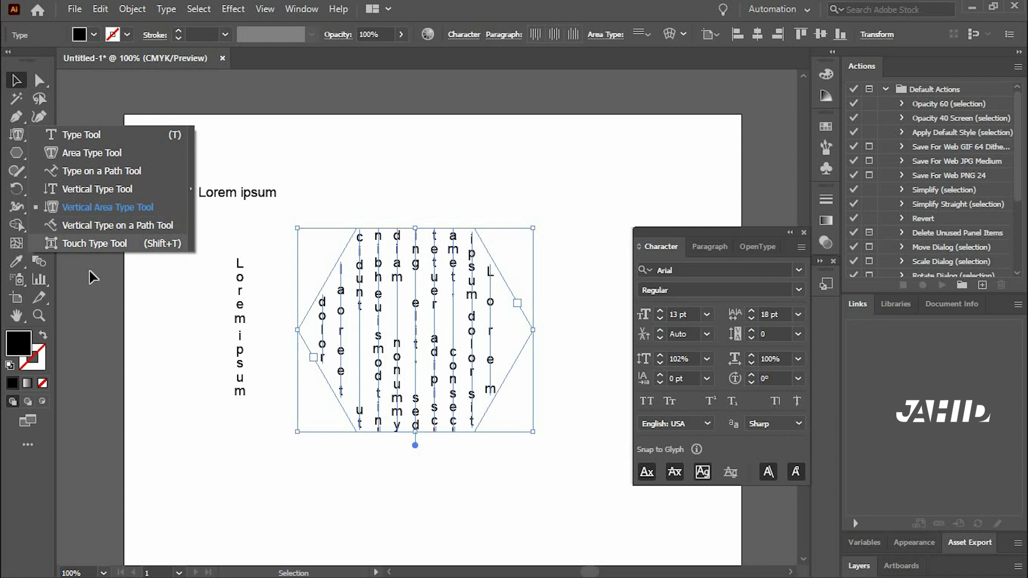
pyautogui.click(510, 449)
pyautogui.moveTo(514, 466); pyautogui.dragTo(413, 362)
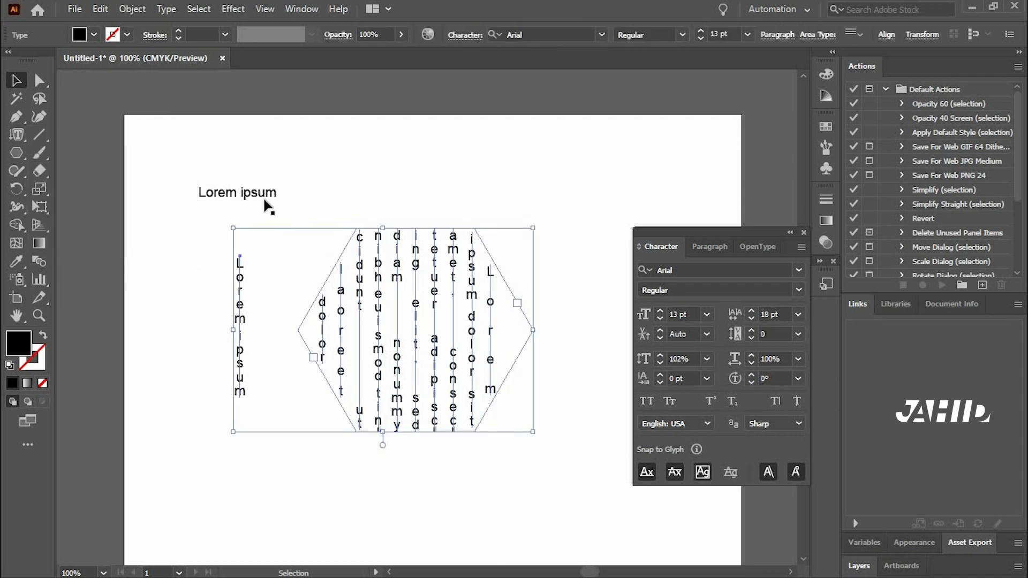
pyautogui.press('Delete')
# Step: Move the horizontal "Lorem ipsum" text slightly right and down on the artboard
pyautogui.click(260, 193)
pyautogui.moveTo(259, 193); pyautogui.dragTo(274, 220)
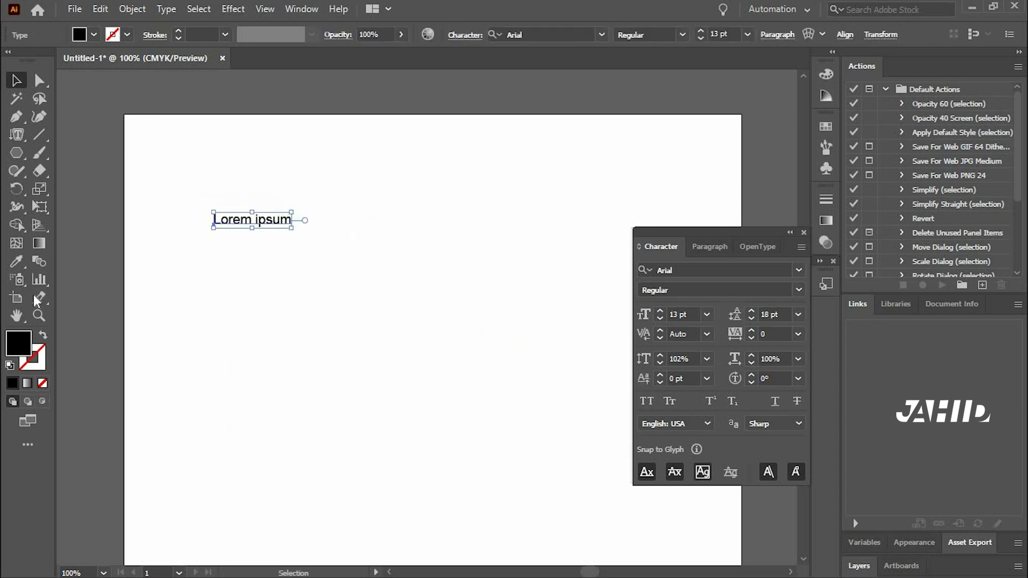
# Step: Pick out the letter "o" in "Lorem" with the Touch Type tool
pyautogui.click(38, 316)
pyautogui.moveTo(332, 247); pyautogui.dragTo(200, 213)
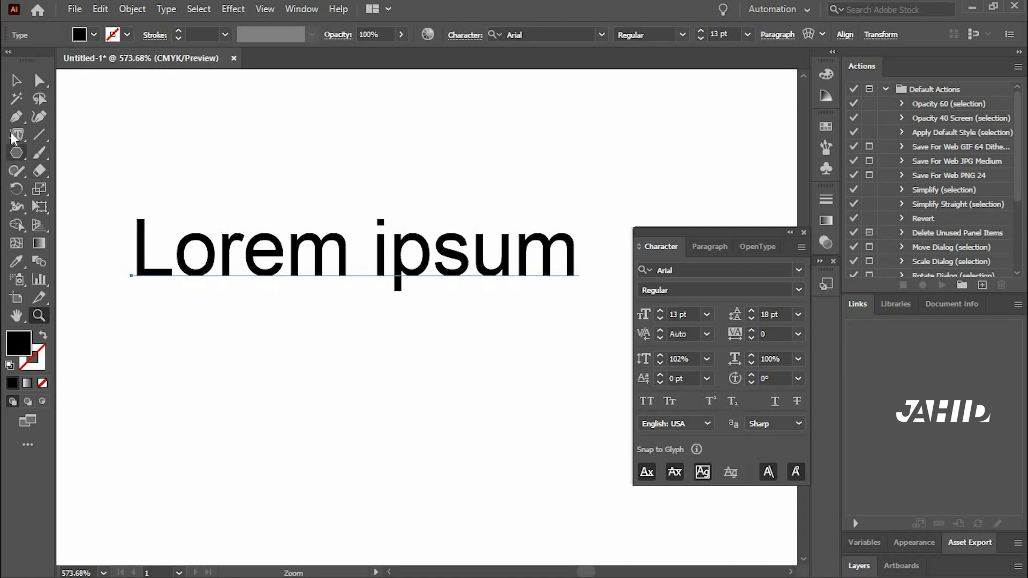
pyautogui.moveTo(17, 135); pyautogui.dragTo(75, 245)
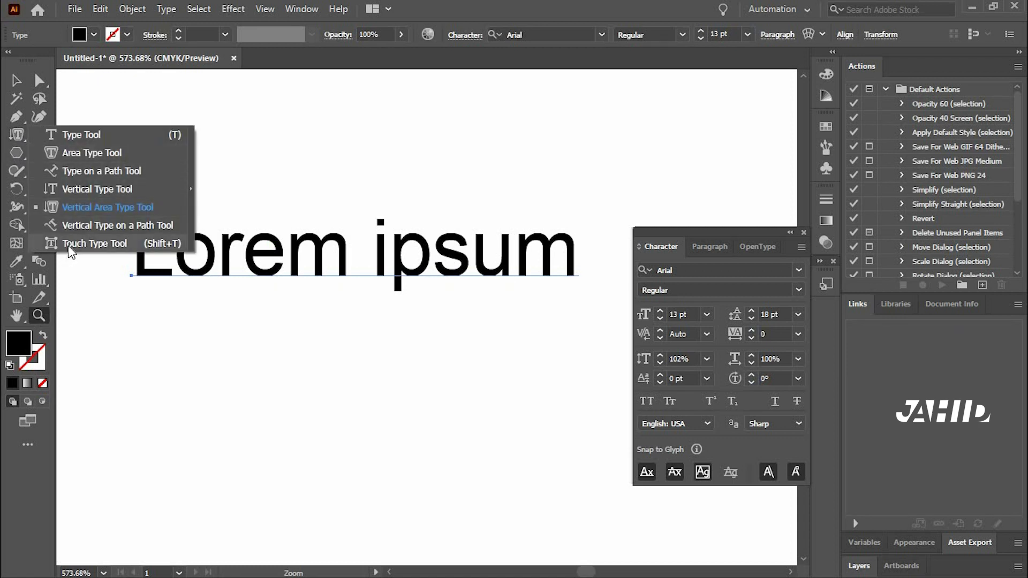
pyautogui.click(207, 269)
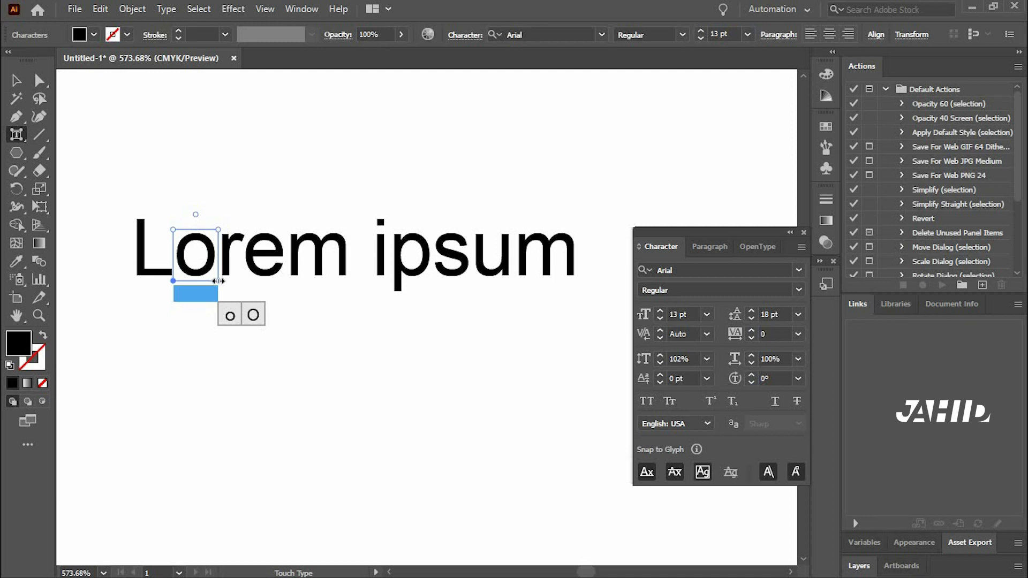
# Step: Try widening the "o" of "Lorem" to about 155% horizontal scale, and undo it
pyautogui.moveTo(245, 293); pyautogui.dragTo(241, 292)
pyautogui.press('ctrl')
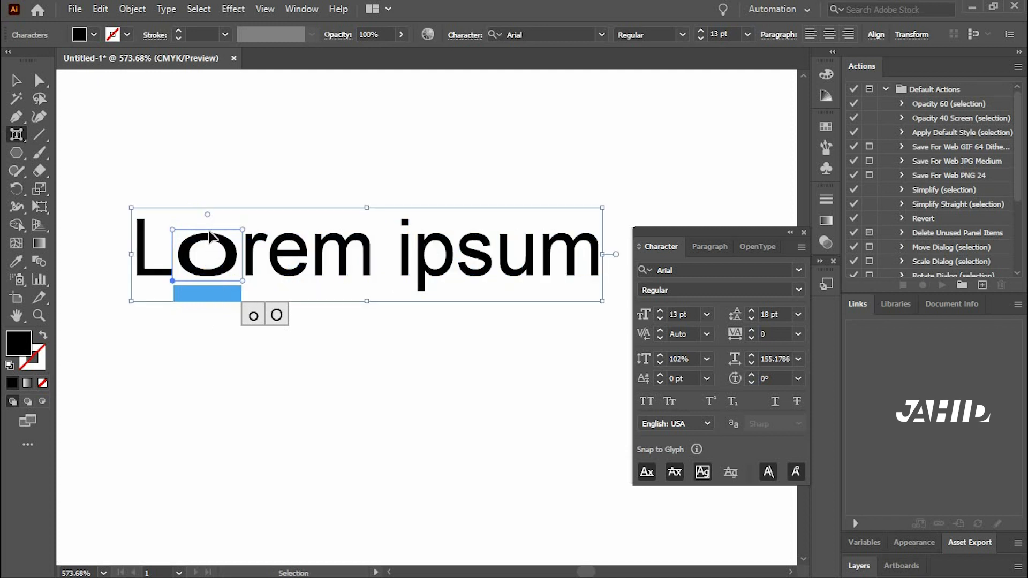
pyautogui.hotkey('ctrl', 'z')
# Step: Enlarge the "o" of "Lorem" to about 196% horizontal and 200% vertical scale and colour it green
pyautogui.moveTo(231, 221); pyautogui.dragTo(440, 167)
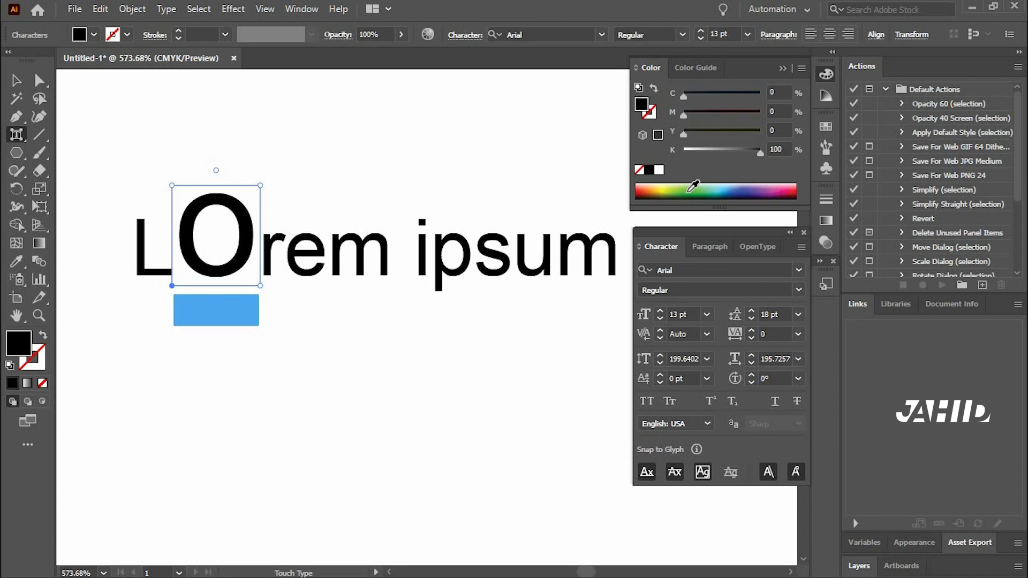
pyautogui.click(693, 186)
# Step: Enlarge the "m" of "Lorem" to about 140% horizontal and 143% vertical scale and colour it red
pyautogui.click(401, 254)
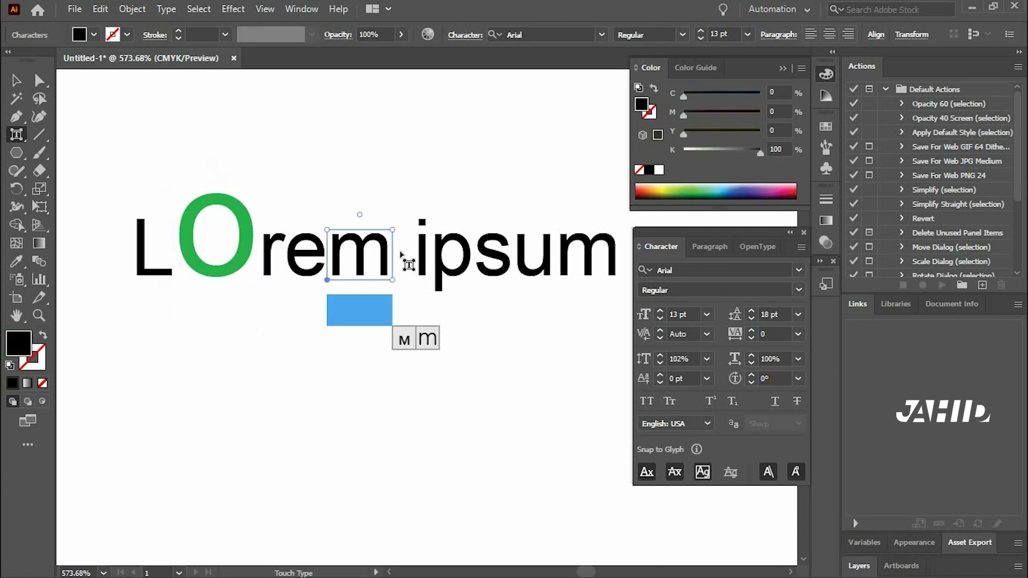
pyautogui.moveTo(415, 207); pyautogui.dragTo(432, 213)
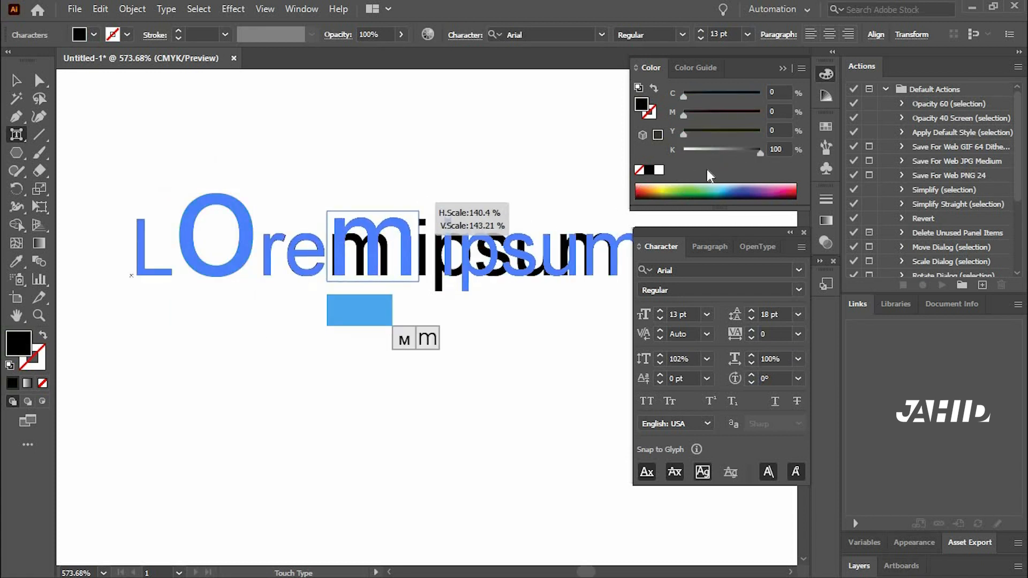
pyautogui.click(734, 187)
pyautogui.click(745, 189)
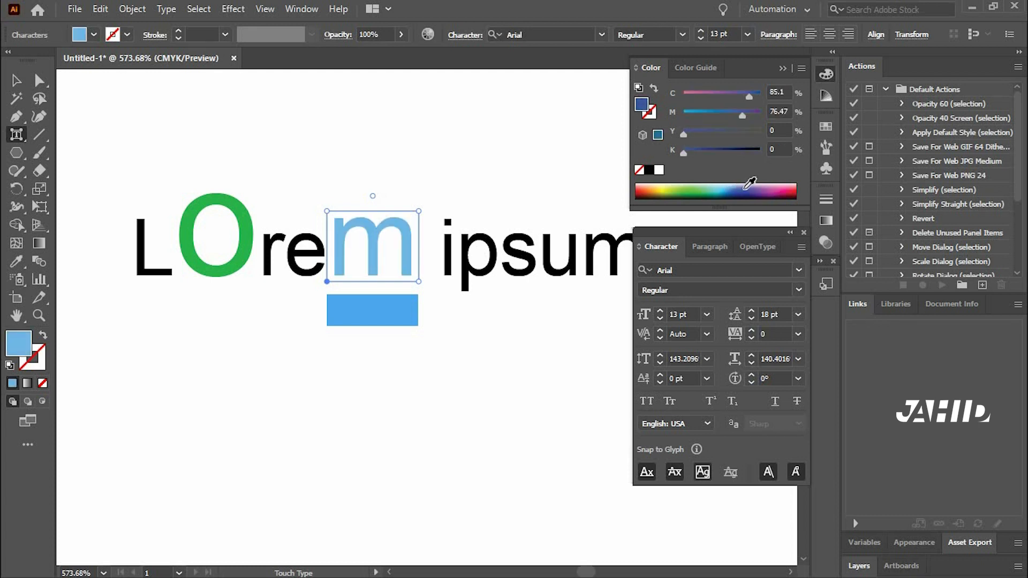
pyautogui.click(792, 191)
pyautogui.click(794, 190)
pyautogui.click(16, 82)
pyautogui.click(19, 138)
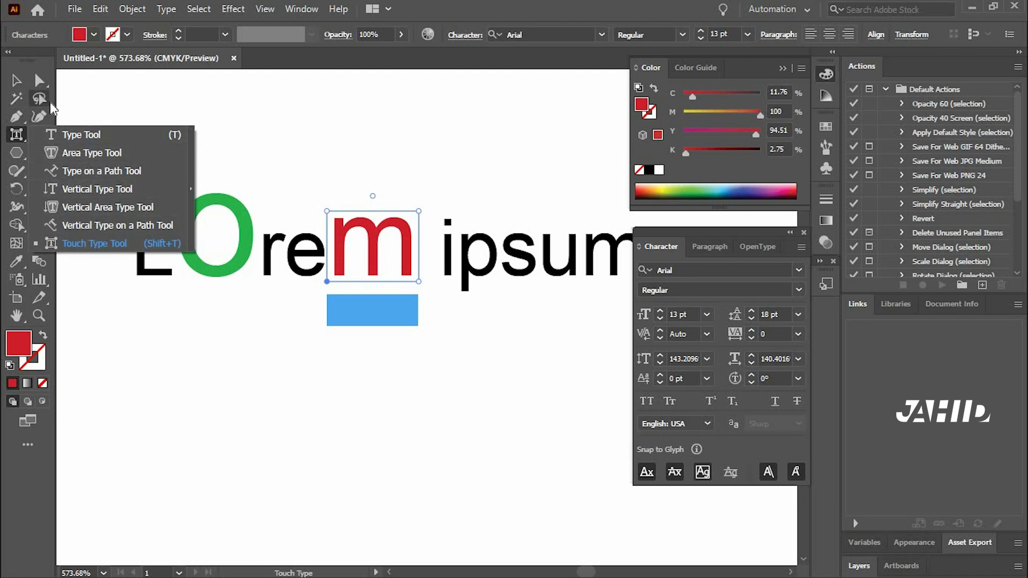
pyautogui.click(707, 248)
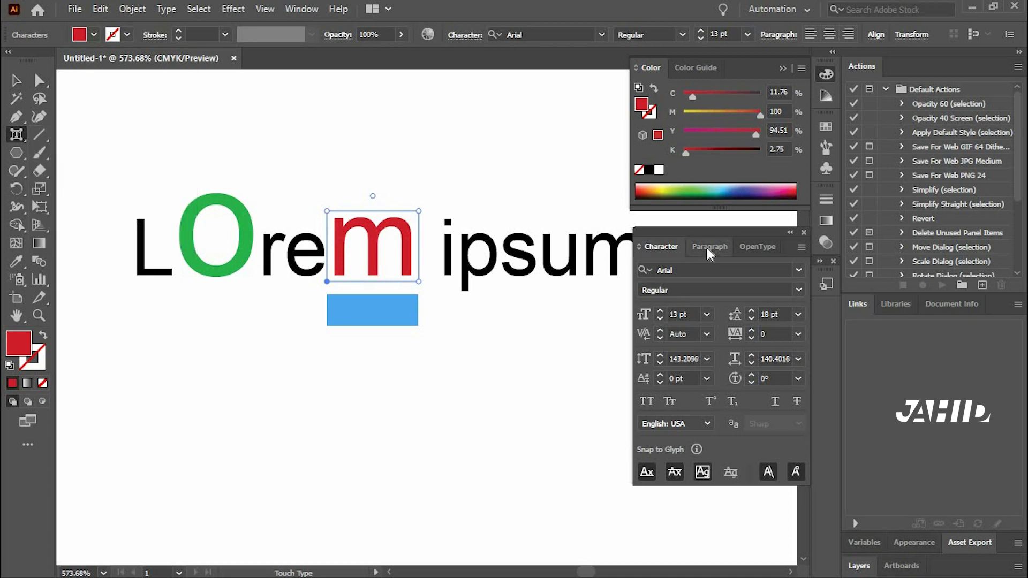
pyautogui.click(707, 250)
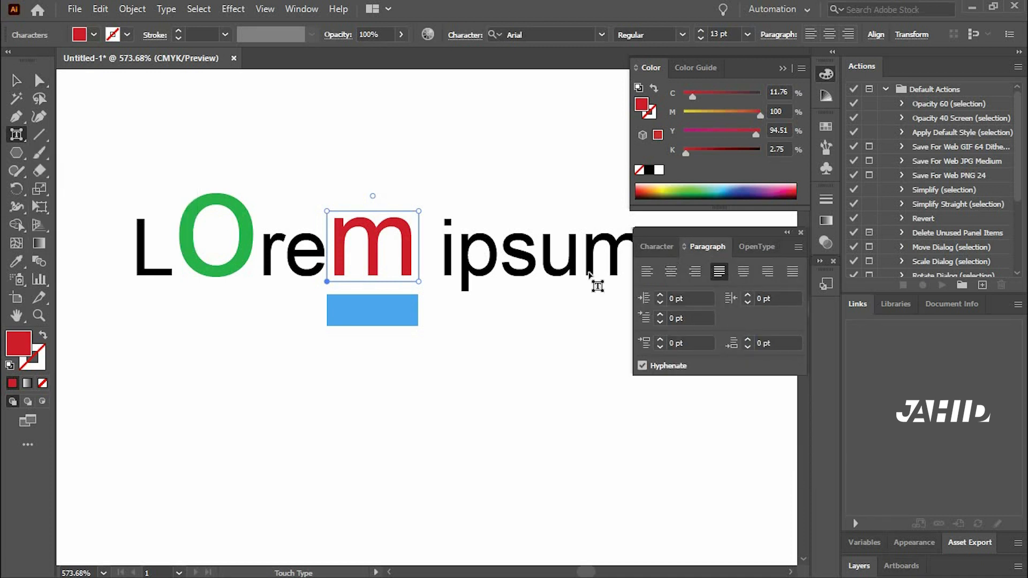
pyautogui.click(664, 247)
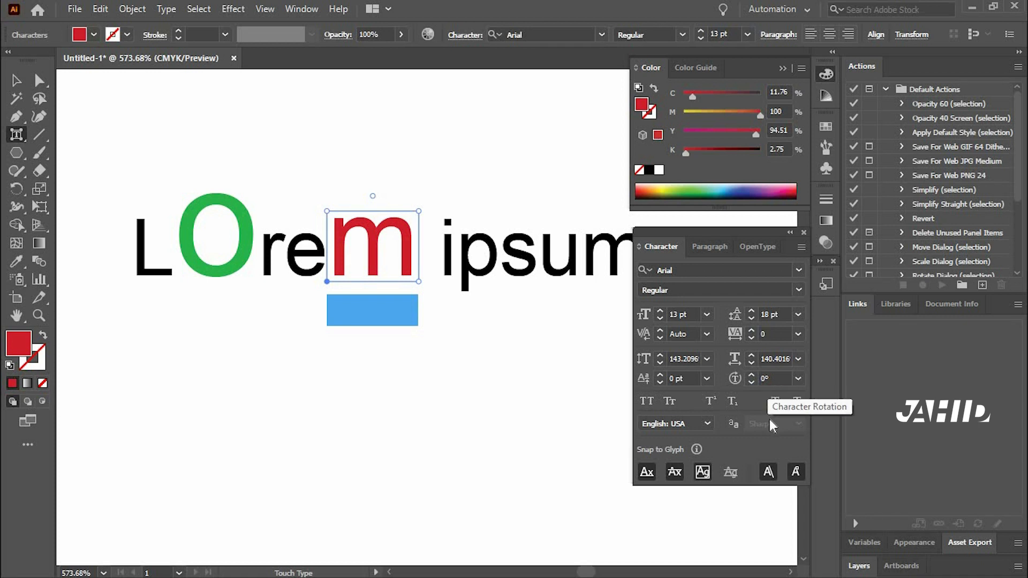
# Step: Leave the Touch Type tool and select the whole "Lorem ipsum" text object with the Selection tool
pyautogui.click(15, 80)
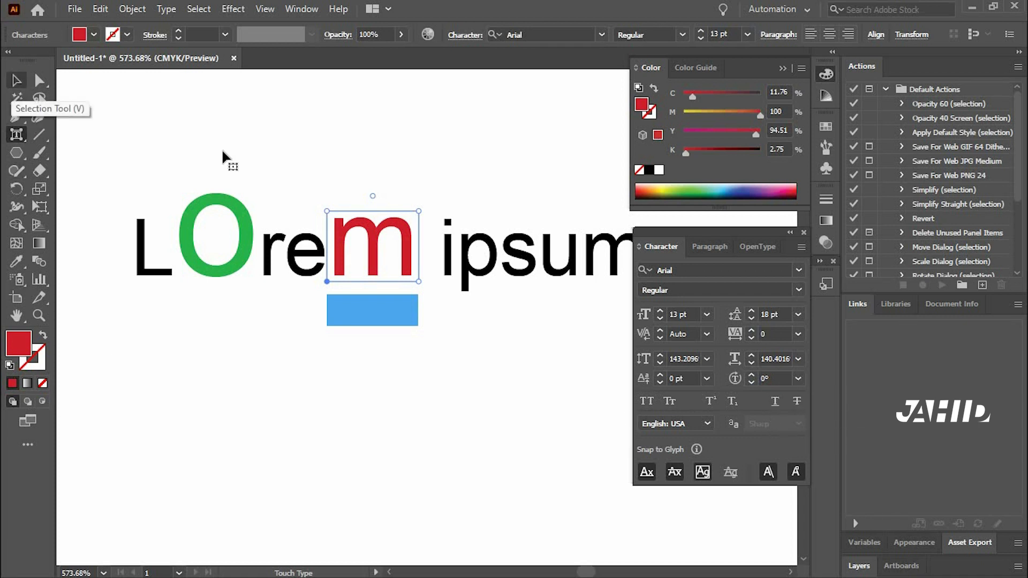
pyautogui.click(305, 343)
pyautogui.click(304, 315)
pyautogui.hotkey('shift', 't')
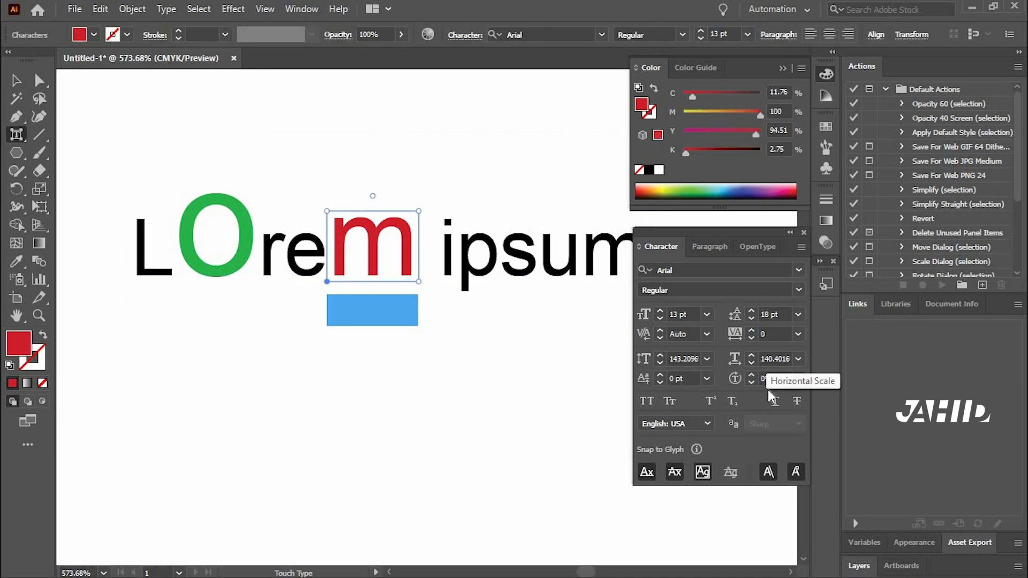
pyautogui.click(15, 81)
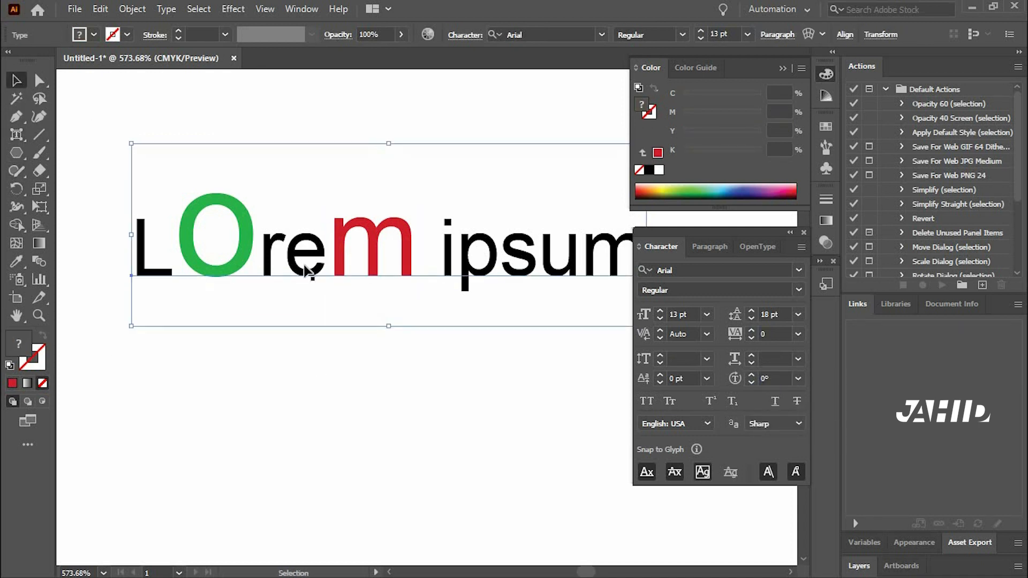